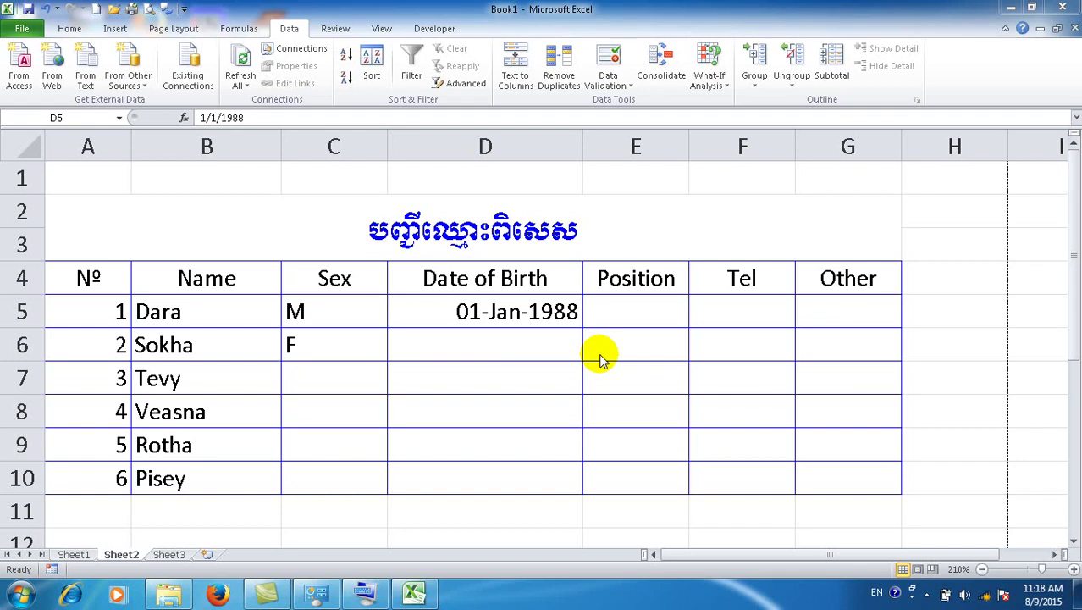
Step: Select the six Date of Birth cells D5 to D10 below the column heading
{"action": "left_click_drag", "start_coordinate": [502, 329], "coordinate": [502, 445]}
{"action": "left_click", "coordinate": [502, 282]}
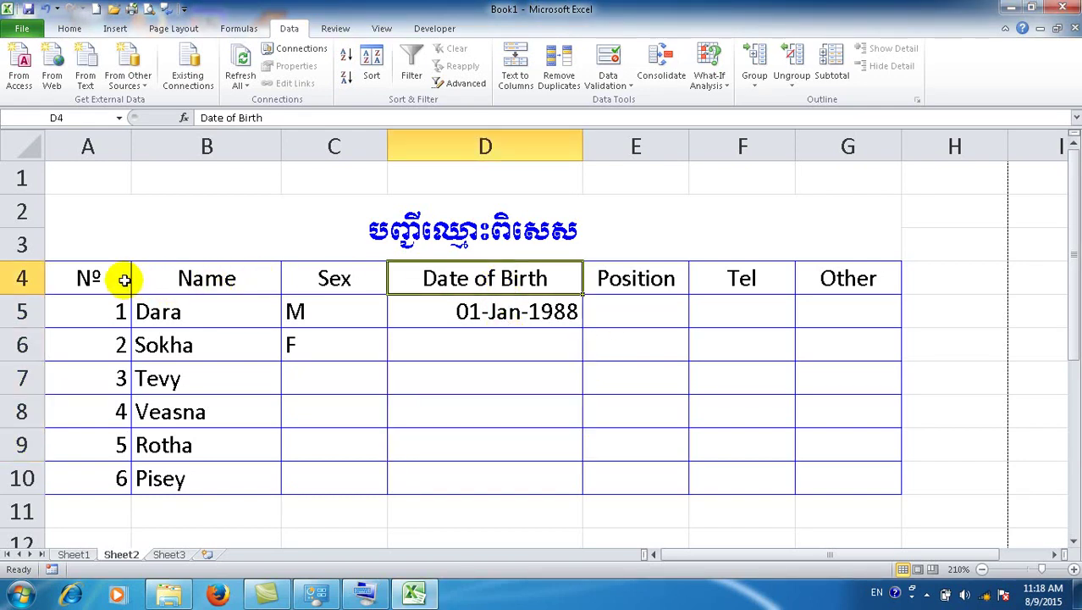
{"action": "left_click", "coordinate": [406, 243]}
{"action": "left_click", "coordinate": [439, 332]}
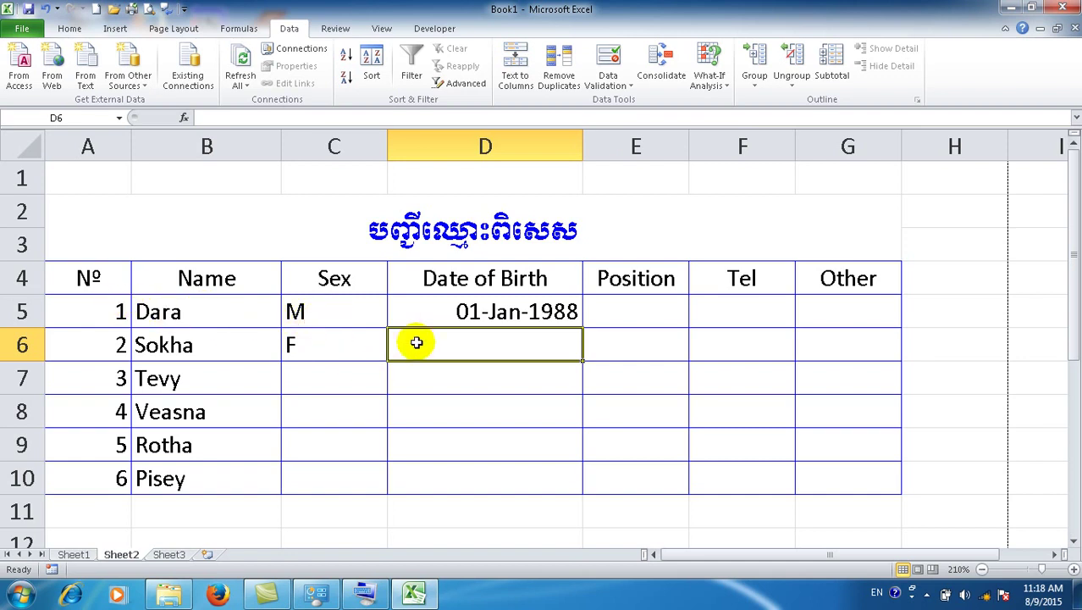
{"action": "left_click_drag", "start_coordinate": [448, 308], "coordinate": [467, 466]}
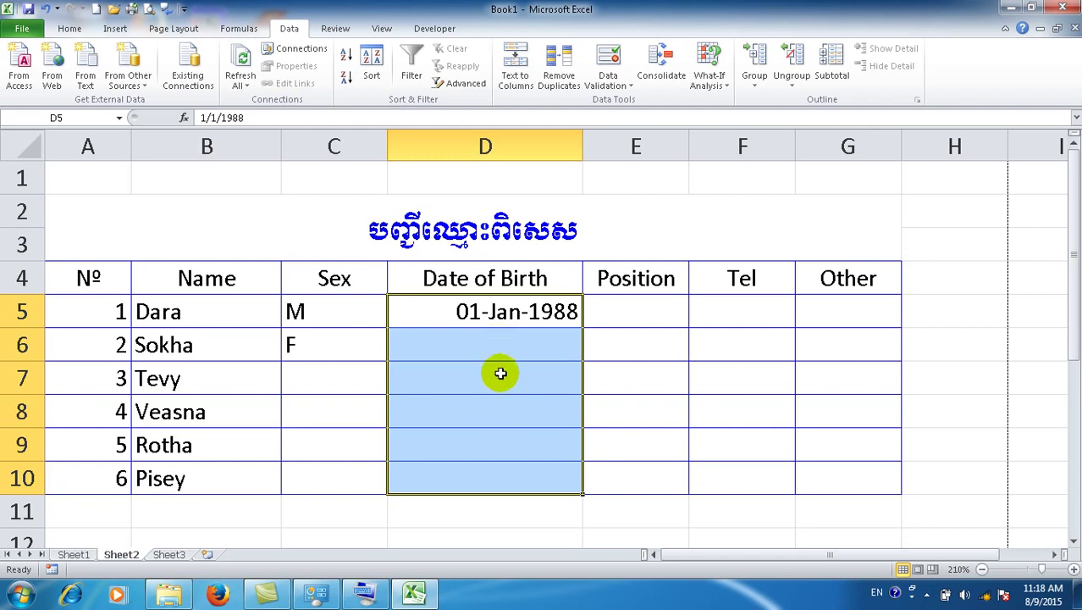
Step: Open Format Cells for the date cells, erase the dd-mmm-yyyy custom code, and move the dialog aside
{"action": "right_click", "coordinate": [512, 348]}
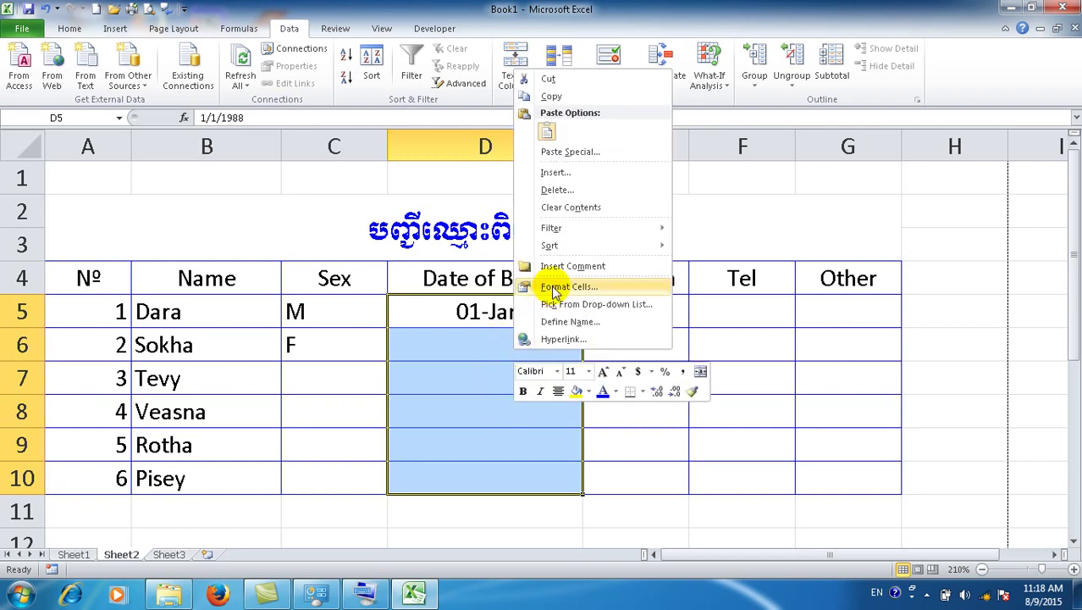
{"action": "left_click", "coordinate": [554, 285]}
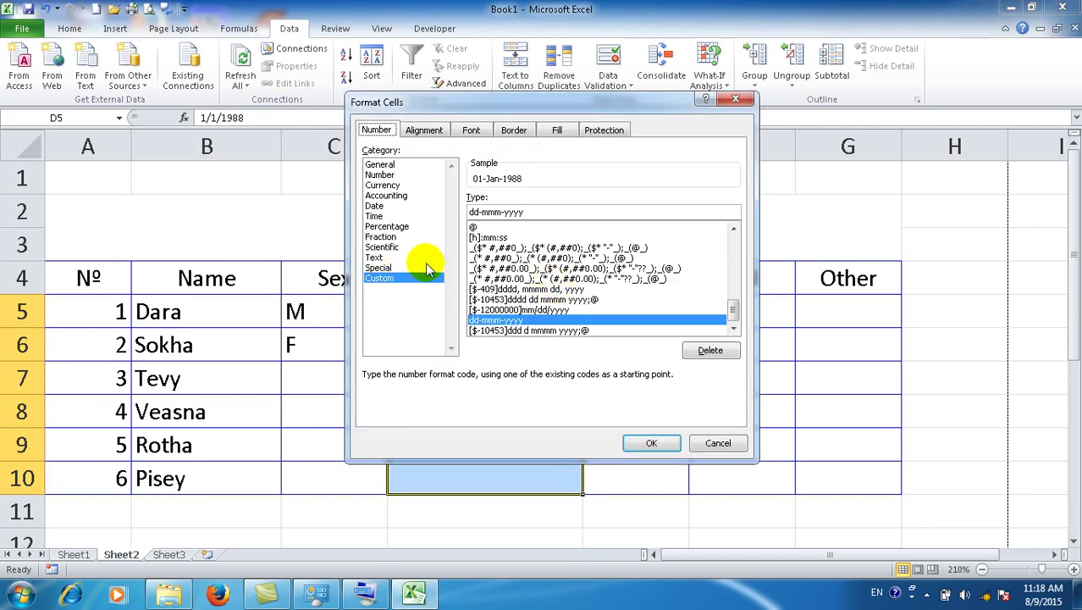
{"action": "left_click_drag", "start_coordinate": [539, 211], "coordinate": [423, 193]}
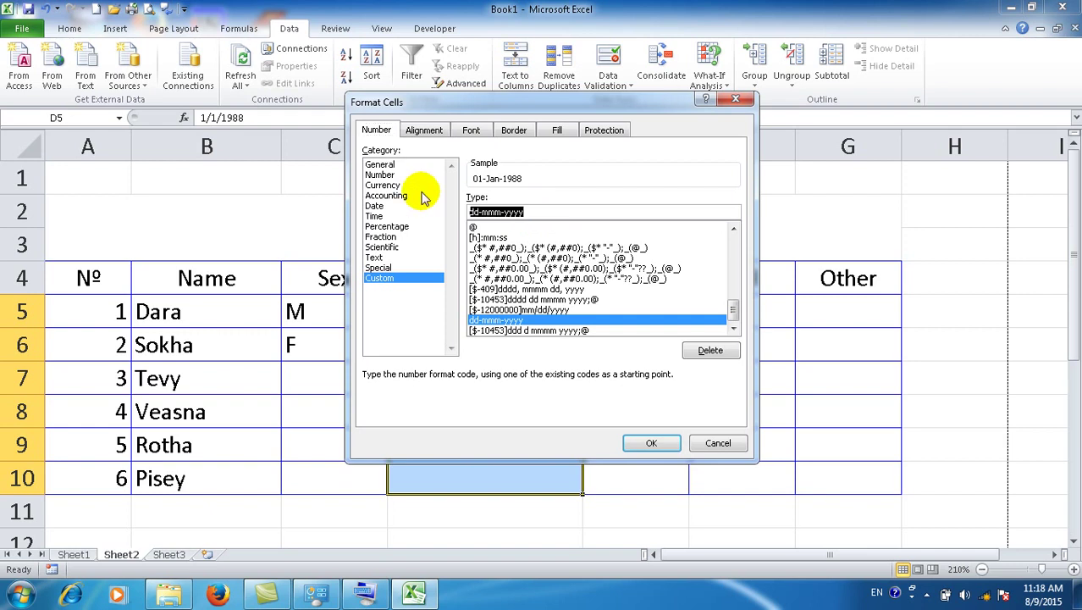
{"action": "key", "text": "Delete"}
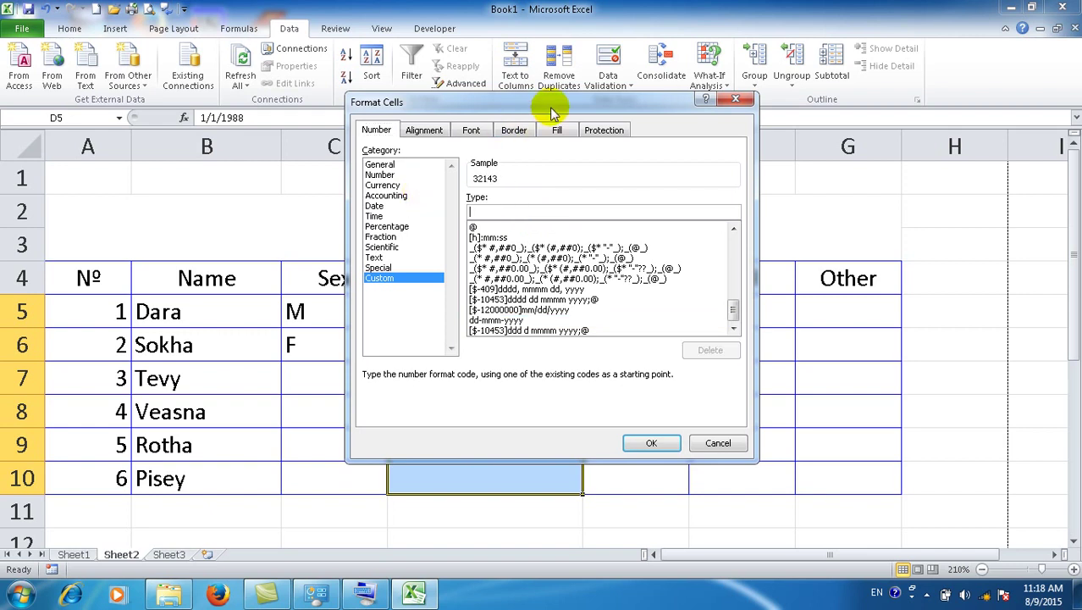
{"action": "left_click_drag", "start_coordinate": [556, 102], "coordinate": [777, 161]}
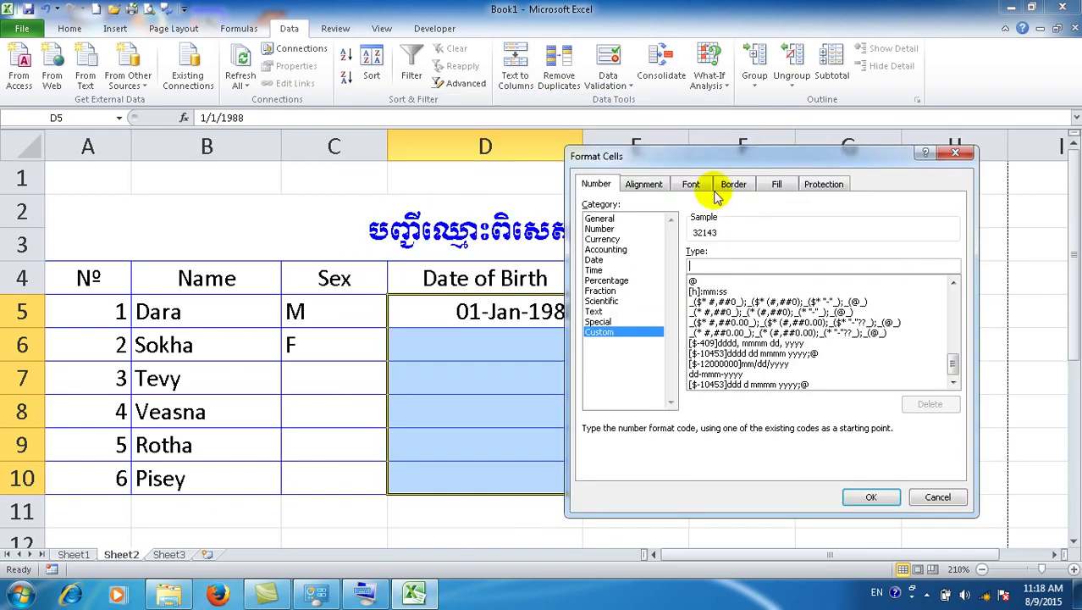
{"action": "left_click_drag", "start_coordinate": [686, 161], "coordinate": [728, 165]}
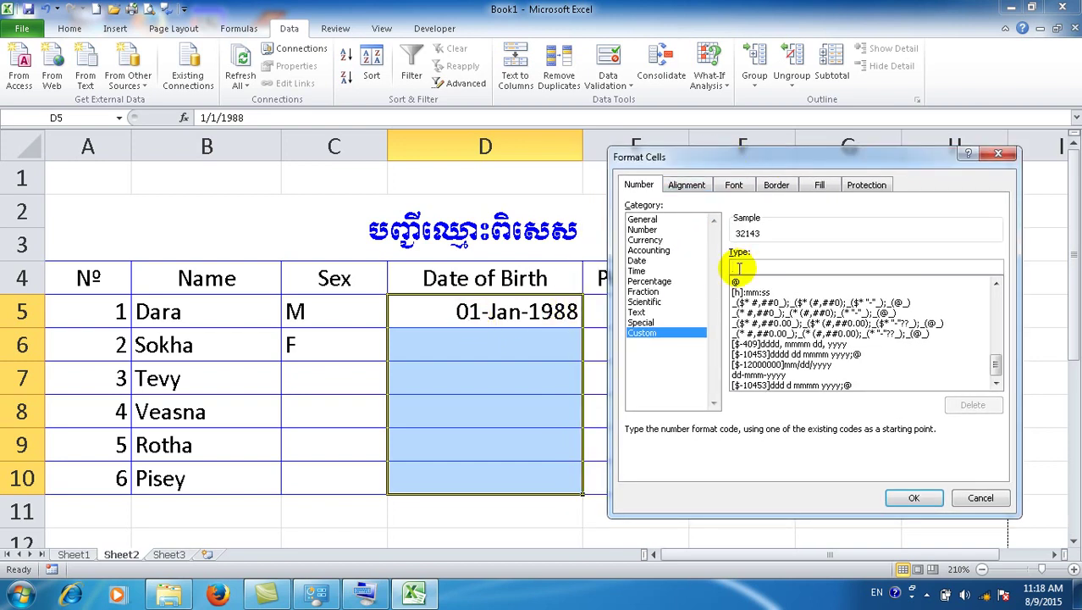
Step: Start entering the full weekday and month custom code dddd-mmmm-yyyy in the Type box
{"action": "type", "text": "d"}
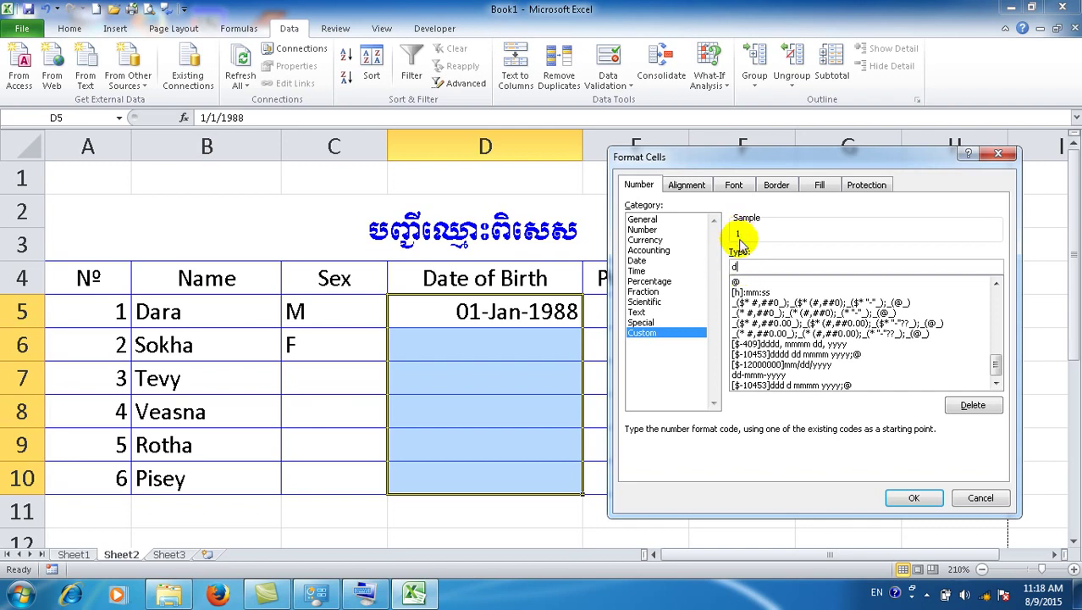
{"action": "type", "text": "dd"}
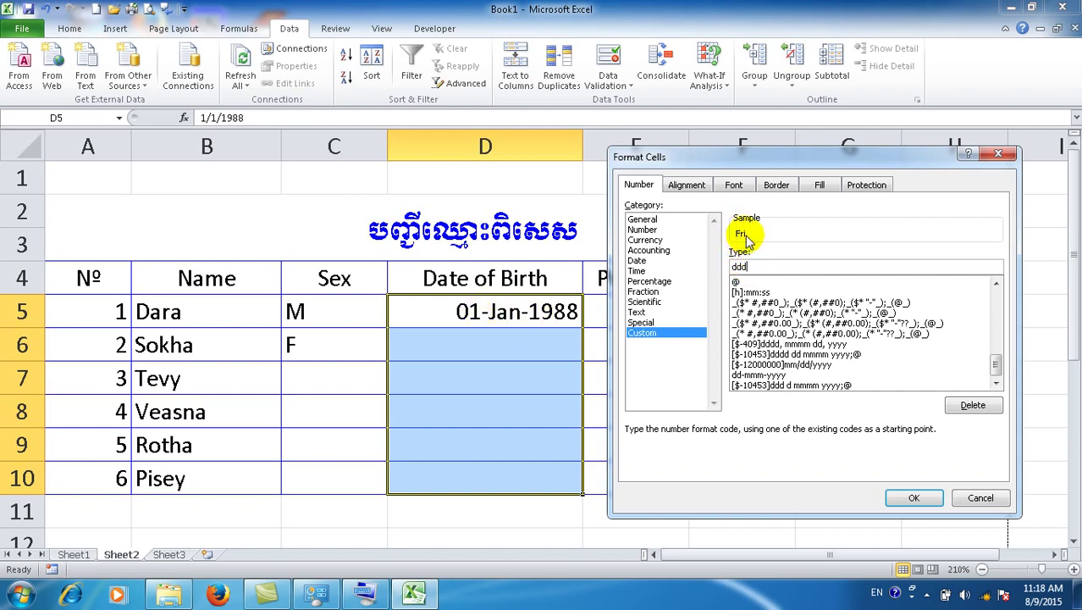
{"action": "type", "text": "d-"}
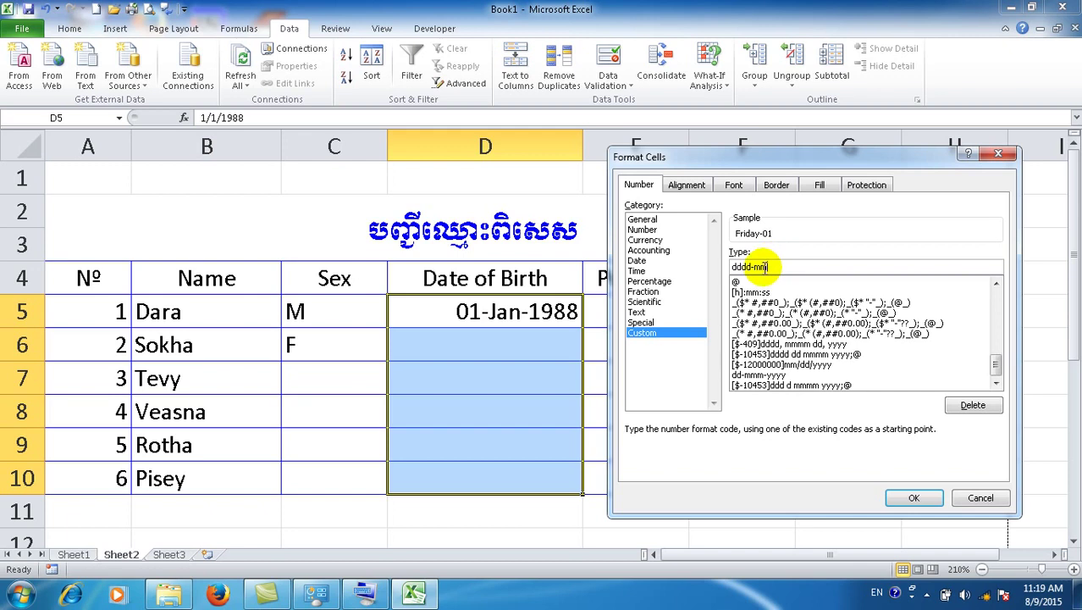
{"action": "type", "text": "m"}
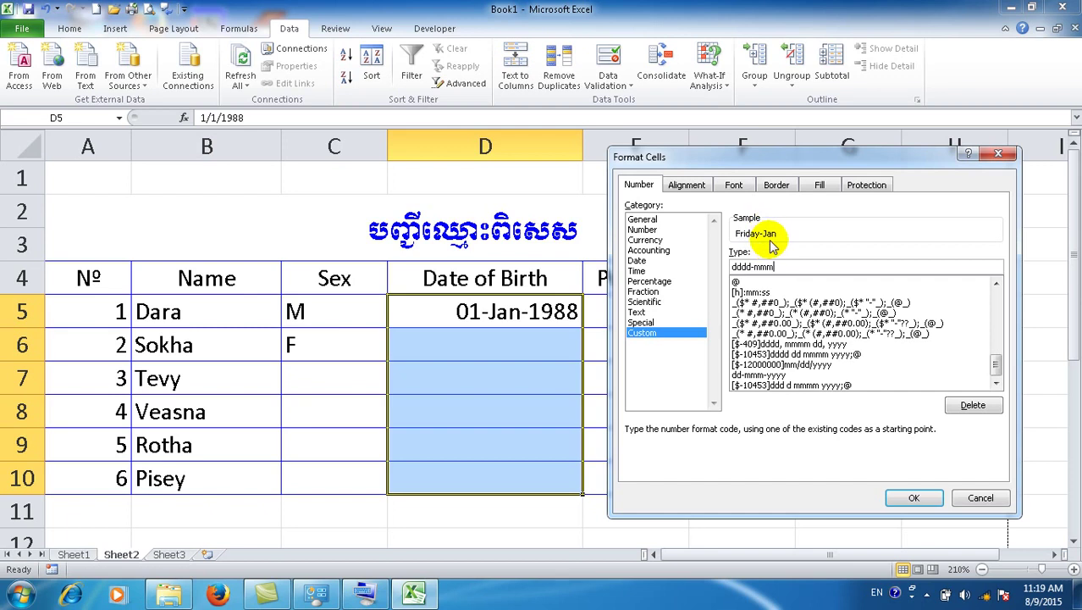
{"action": "type", "text": "m"}
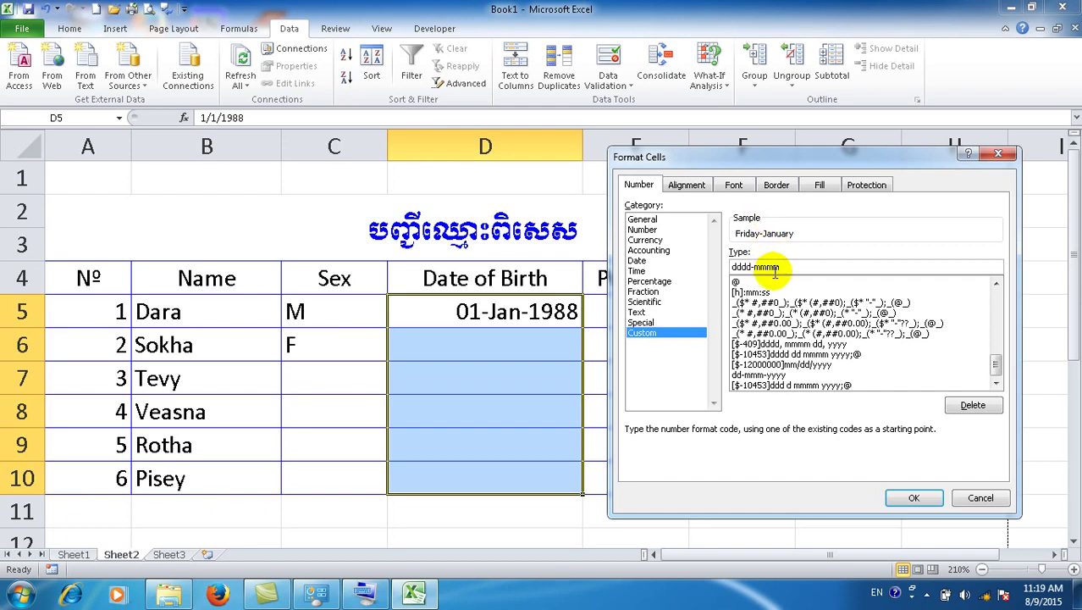
{"action": "type", "text": "-"}
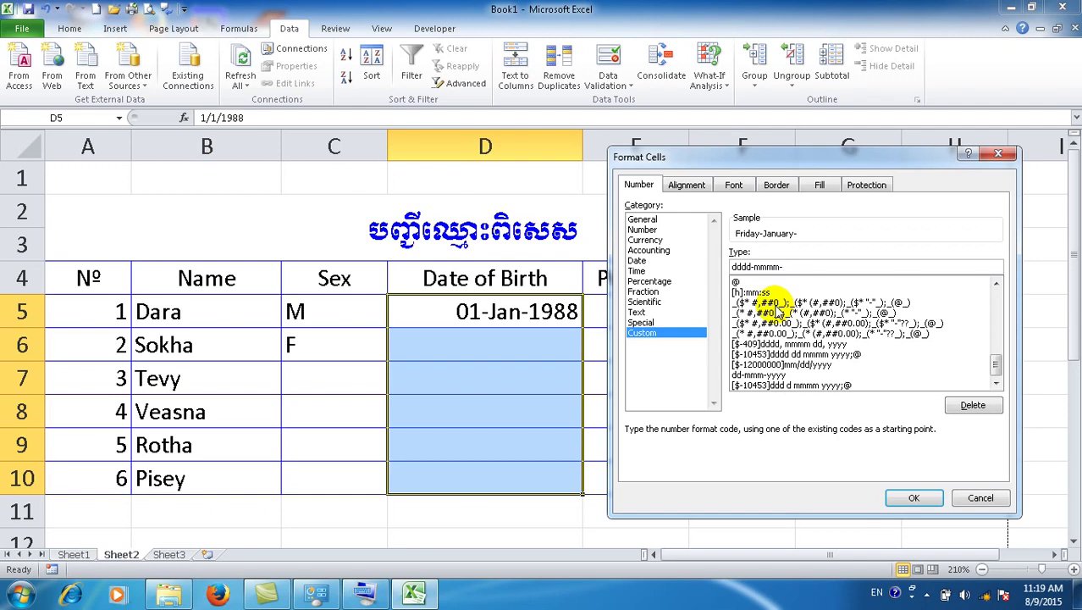
{"action": "type", "text": "yyyy"}
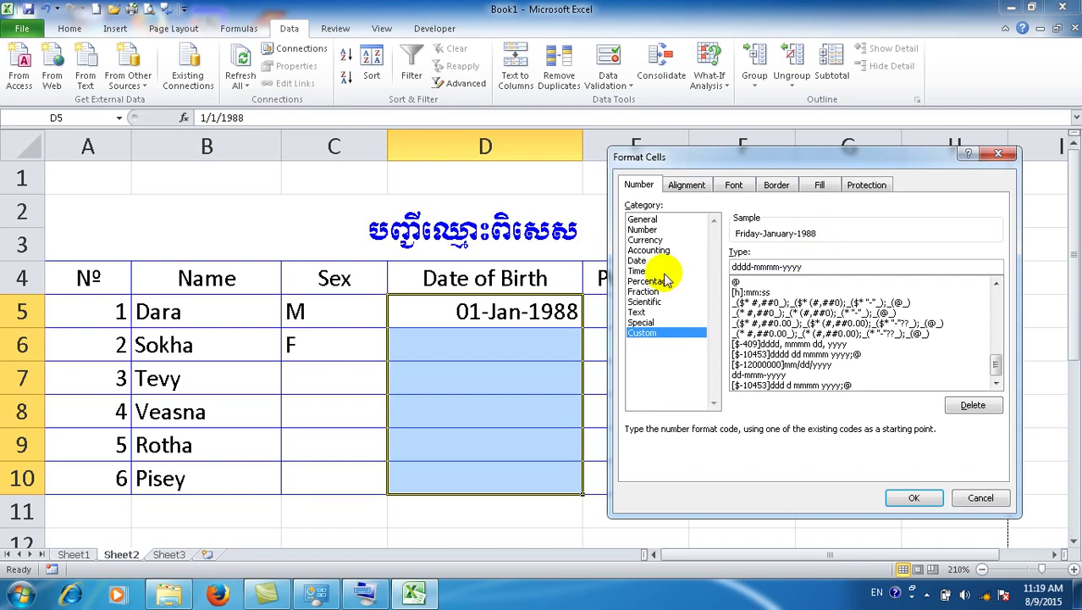
{"action": "left_click", "coordinate": [919, 501]}
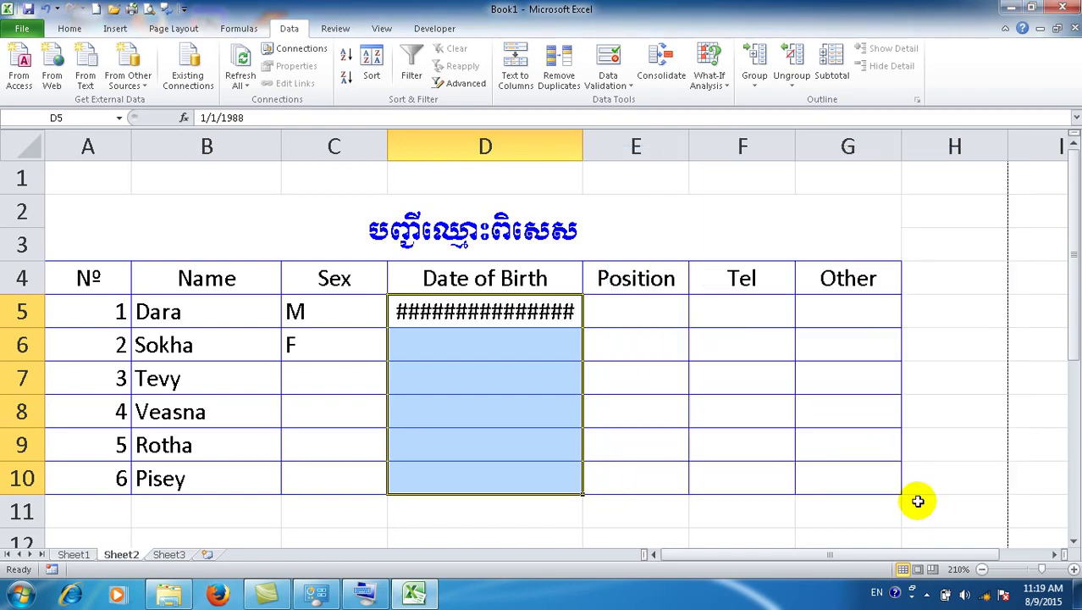
{"action": "left_click_drag", "start_coordinate": [582, 146], "coordinate": [667, 163]}
{"action": "left_click", "coordinate": [542, 353]}
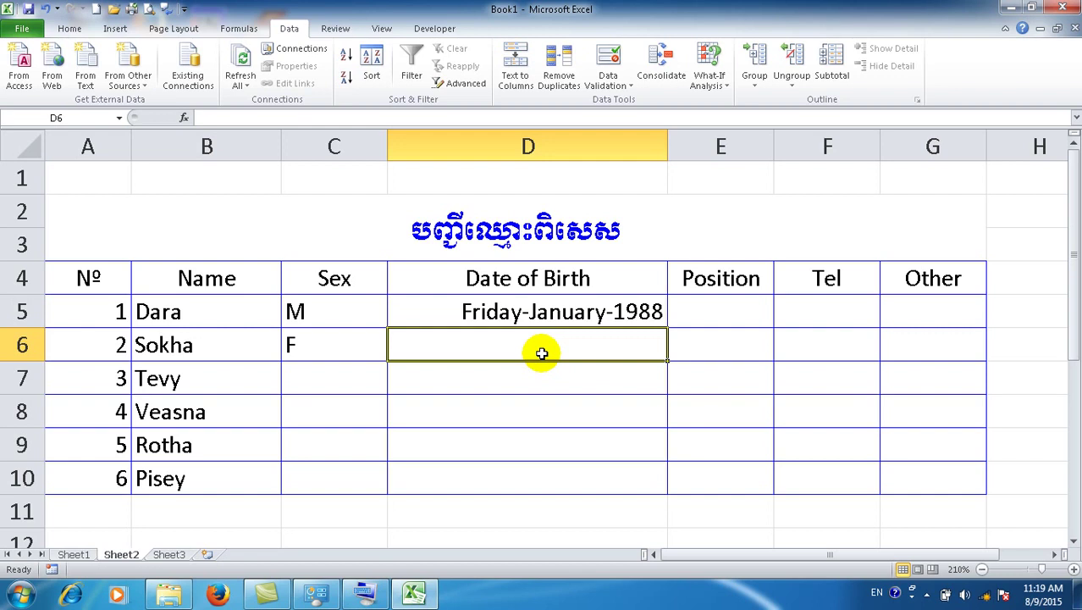
{"action": "type", "text": "2/14/79"}
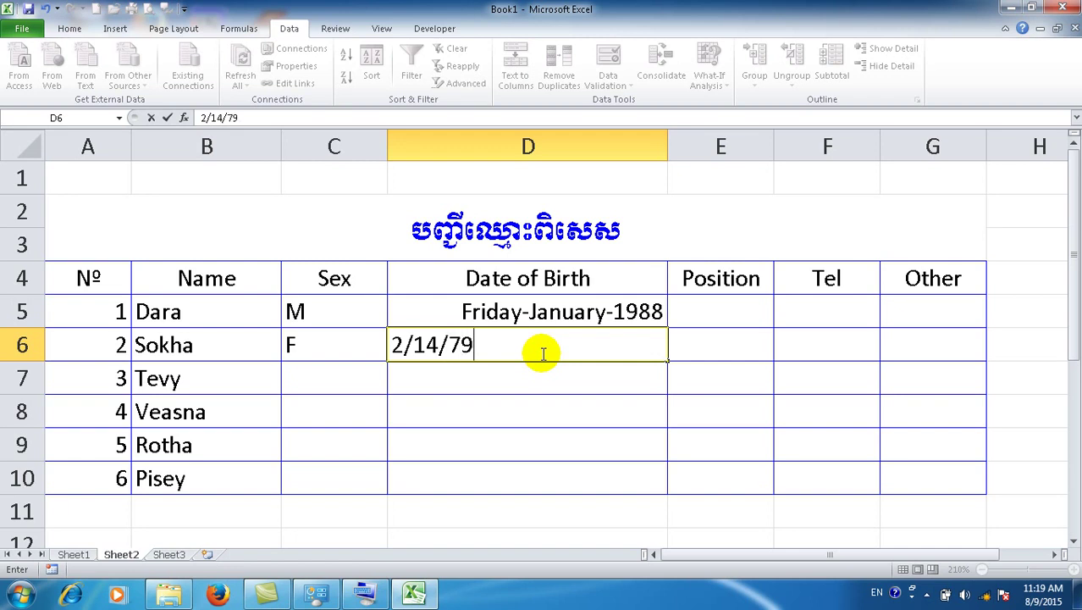
{"action": "key", "text": "Return"}
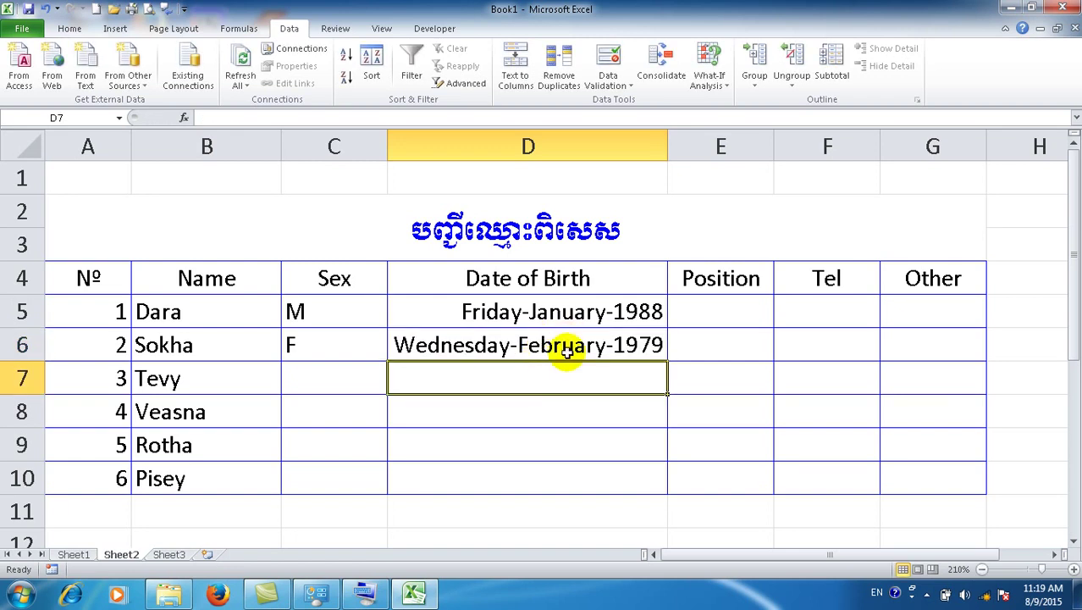
{"action": "left_click_drag", "start_coordinate": [668, 150], "coordinate": [688, 150]}
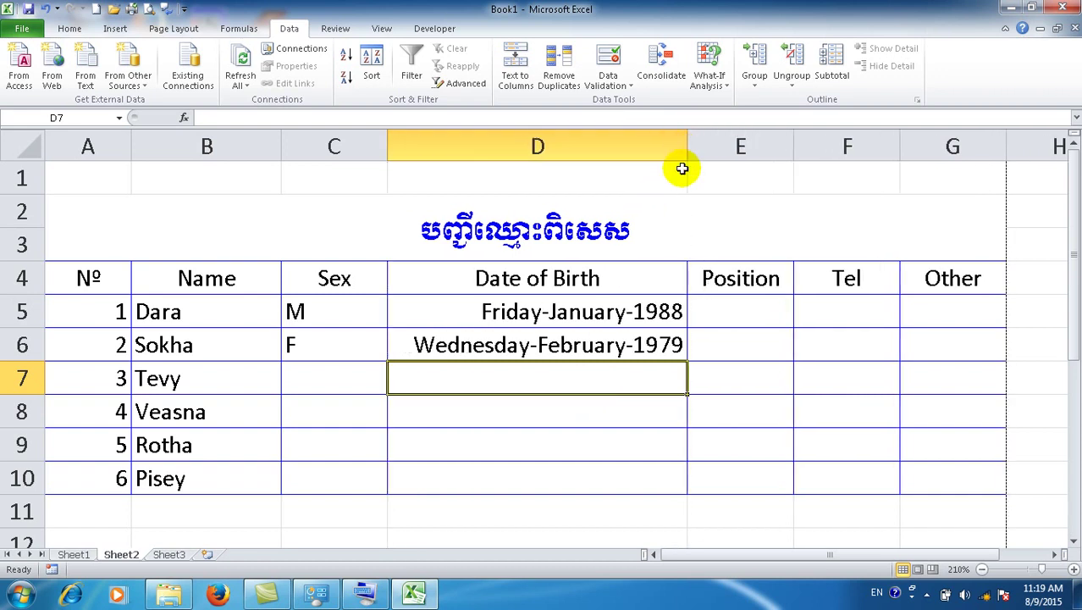
{"action": "left_click_drag", "start_coordinate": [570, 314], "coordinate": [577, 410]}
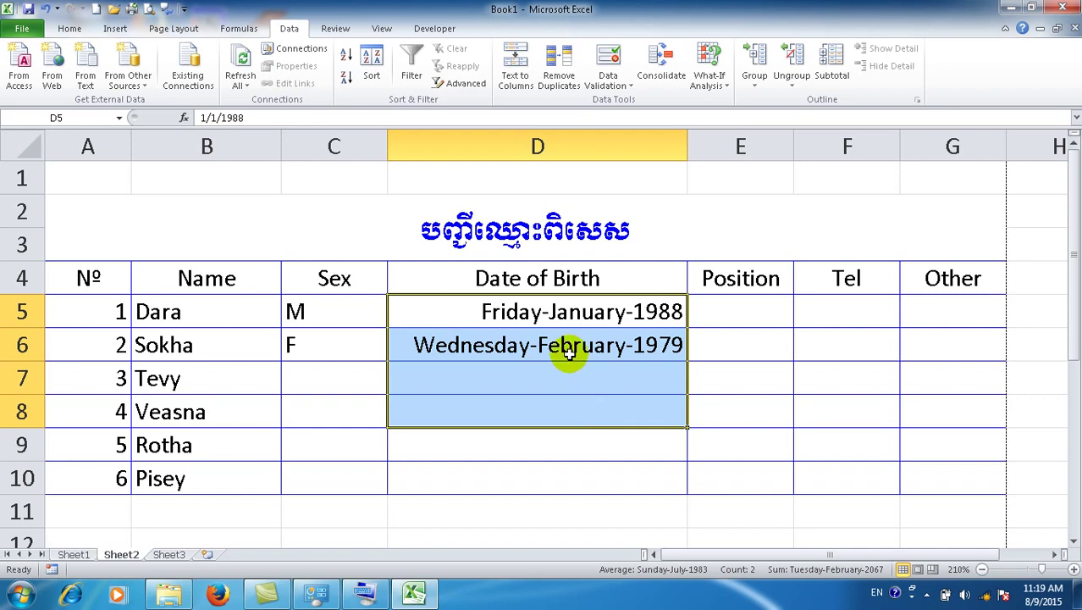
{"action": "left_click", "coordinate": [578, 313]}
{"action": "left_click", "coordinate": [567, 348]}
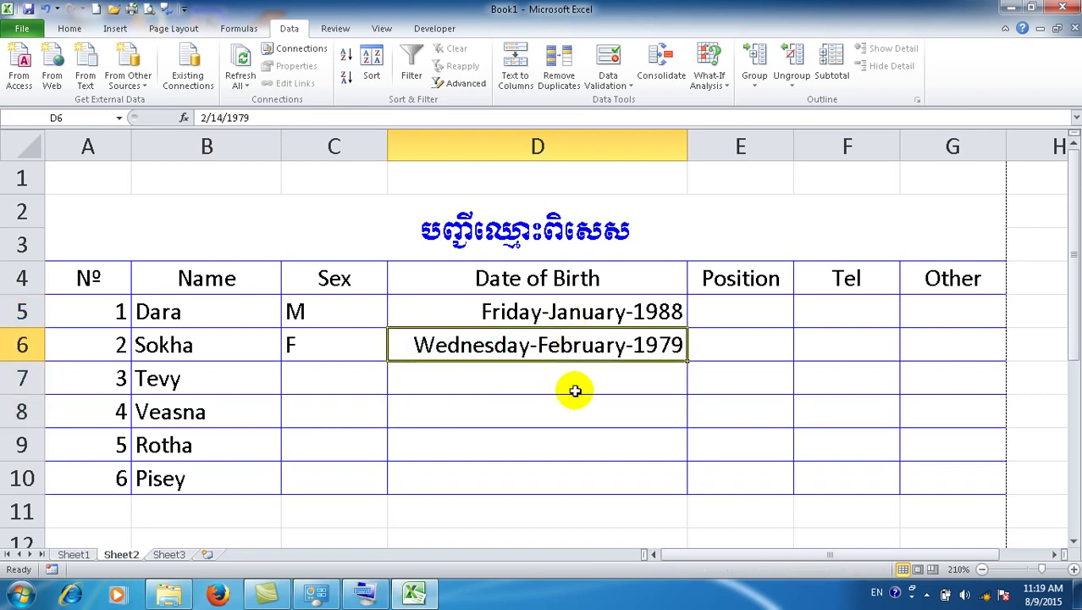
{"action": "left_click_drag", "start_coordinate": [572, 313], "coordinate": [572, 377]}
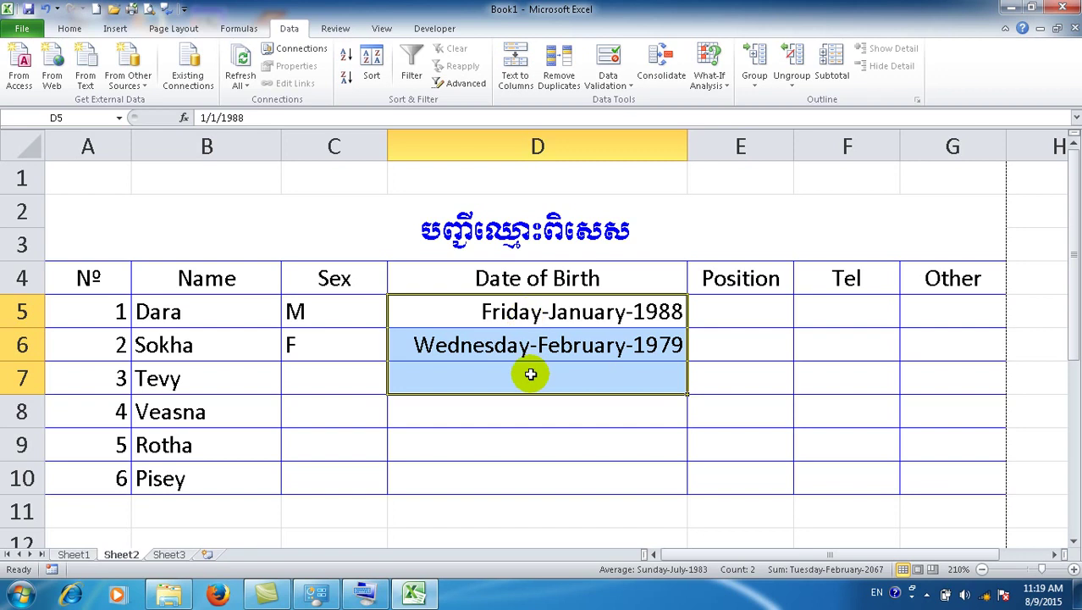
{"action": "left_click", "coordinate": [550, 314]}
{"action": "left_click", "coordinate": [551, 345]}
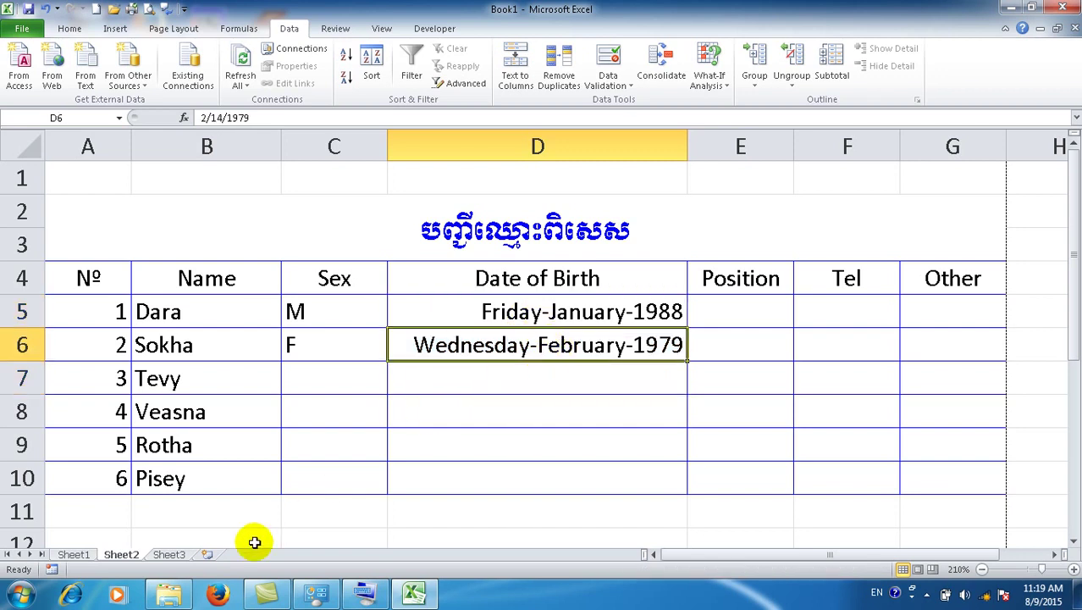
Step: Compare Sheet3's Khmer birth dates with Sheet2's D5:D7, then select cell D4 on Sheet3
{"action": "left_click", "coordinate": [168, 554]}
{"action": "left_click_drag", "start_coordinate": [437, 310], "coordinate": [459, 453]}
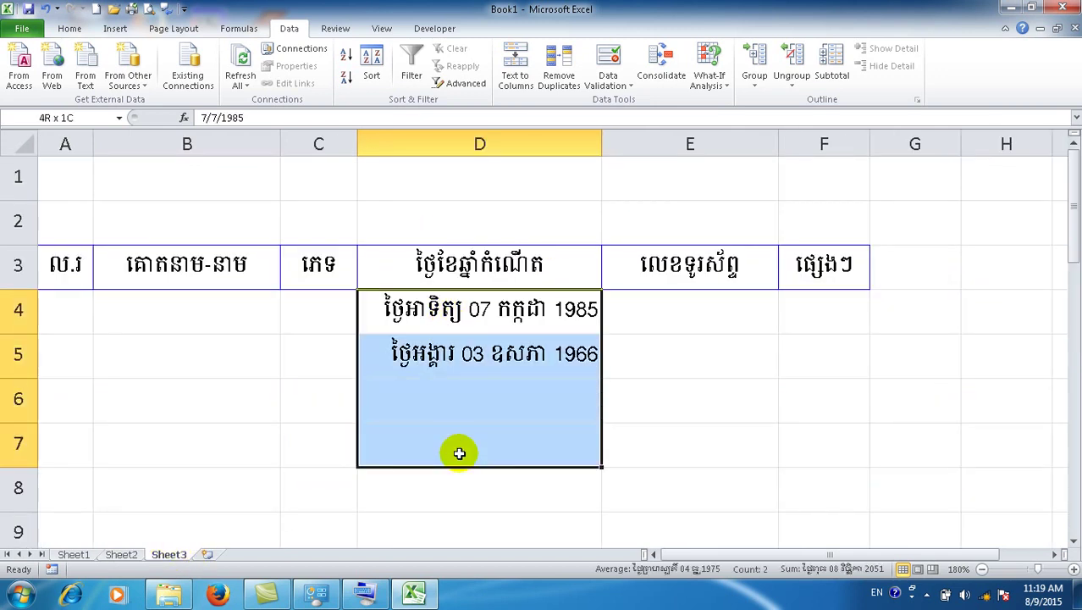
{"action": "left_click", "coordinate": [496, 366]}
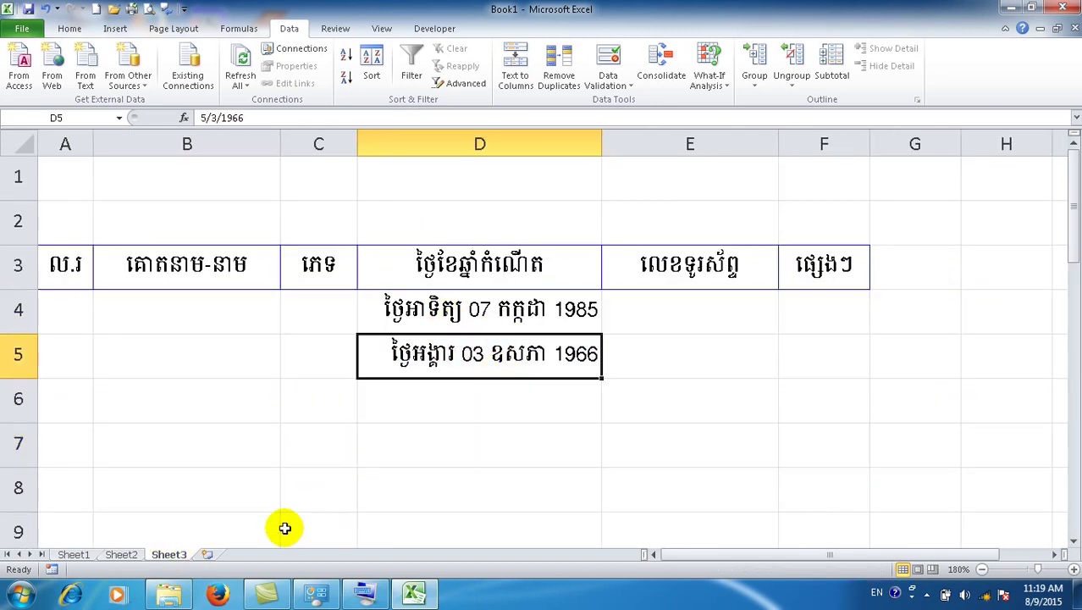
{"action": "left_click", "coordinate": [131, 554]}
{"action": "left_click_drag", "start_coordinate": [490, 311], "coordinate": [490, 375]}
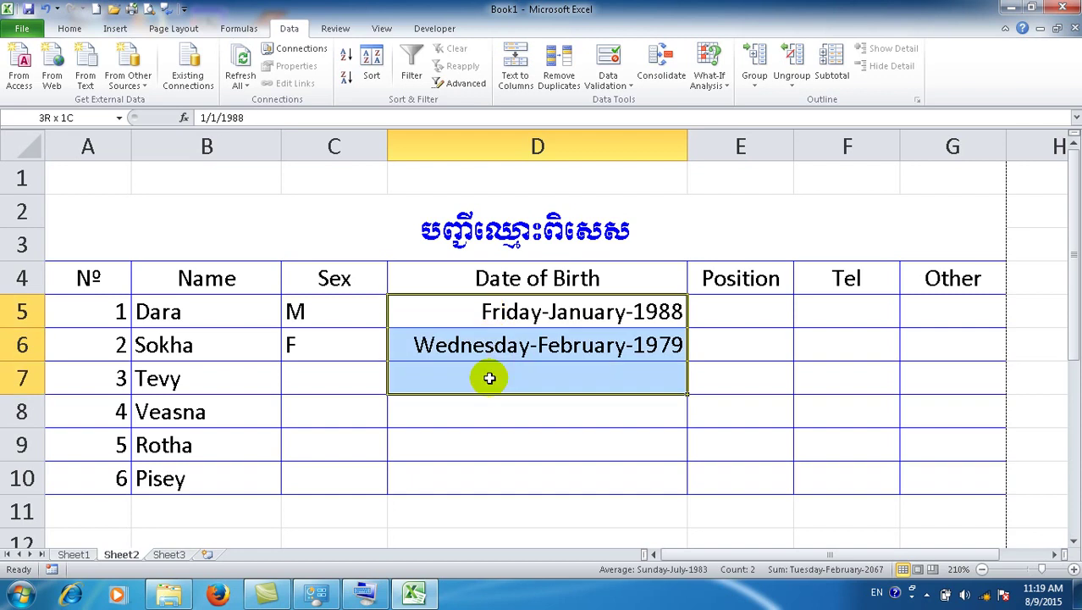
{"action": "left_click", "coordinate": [66, 29]}
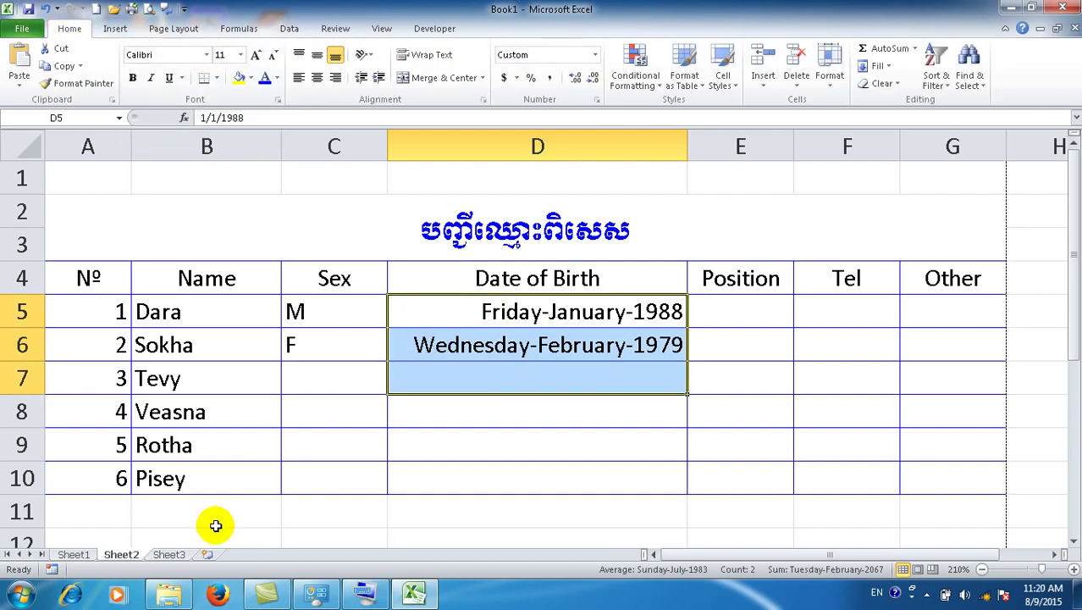
{"action": "left_click", "coordinate": [169, 554]}
{"action": "left_click", "coordinate": [478, 309]}
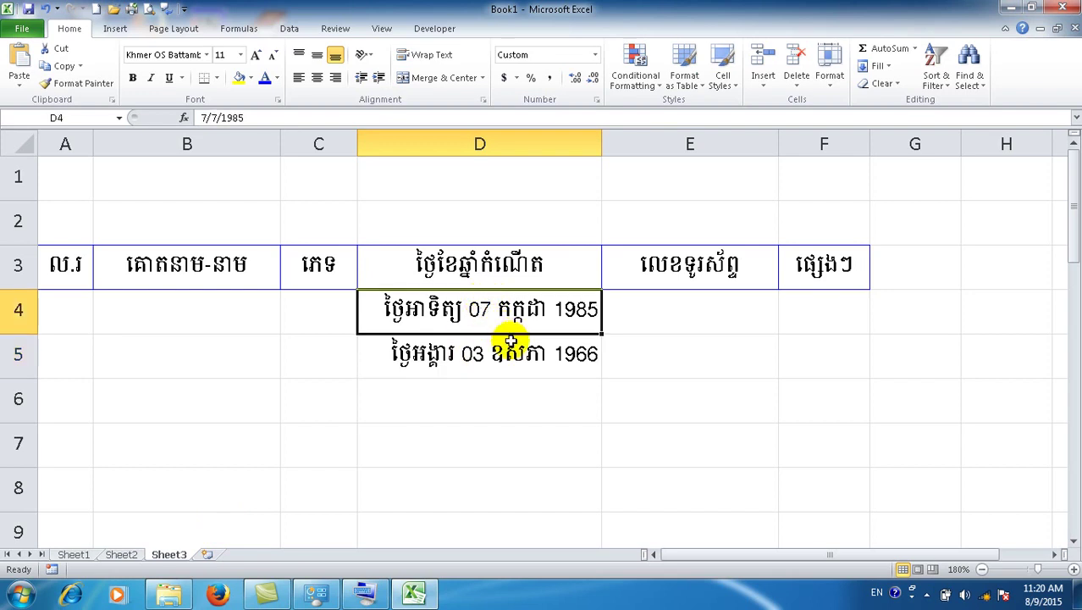
Step: Enter 1/1/1979 in D4, clear the date in D5, and select D4:D8
{"action": "type", "text": "1/1/"}
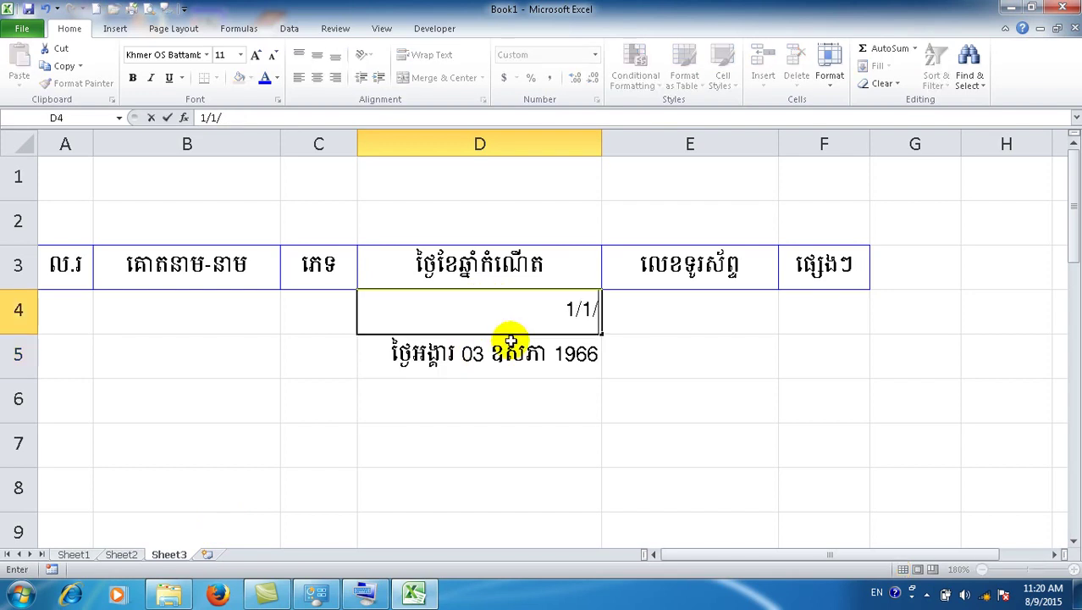
{"action": "type", "text": "1"}
{"action": "type", "text": "979"}
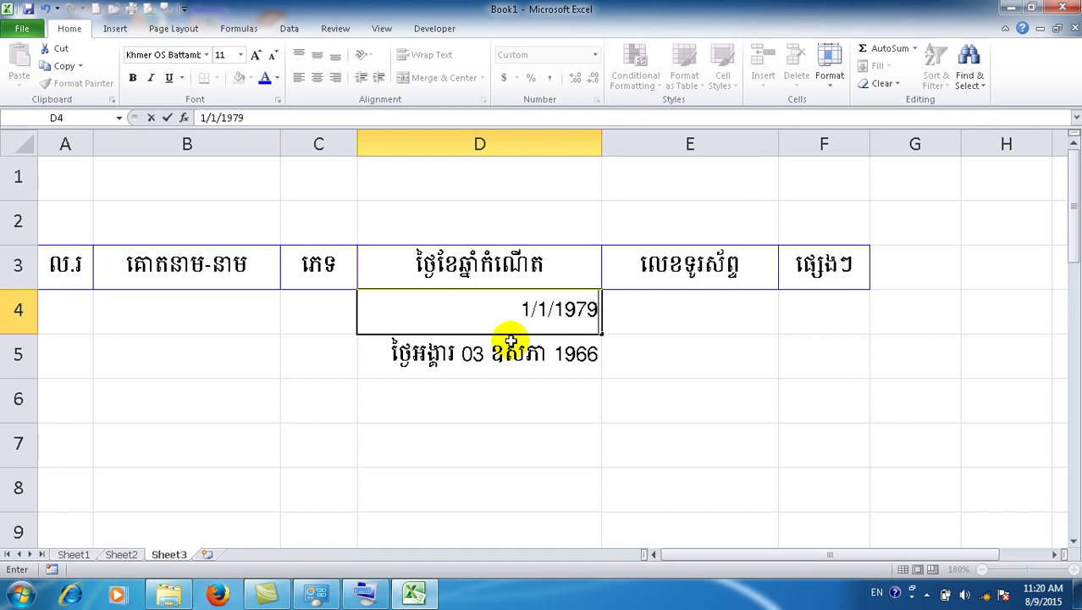
{"action": "key", "text": "Return"}
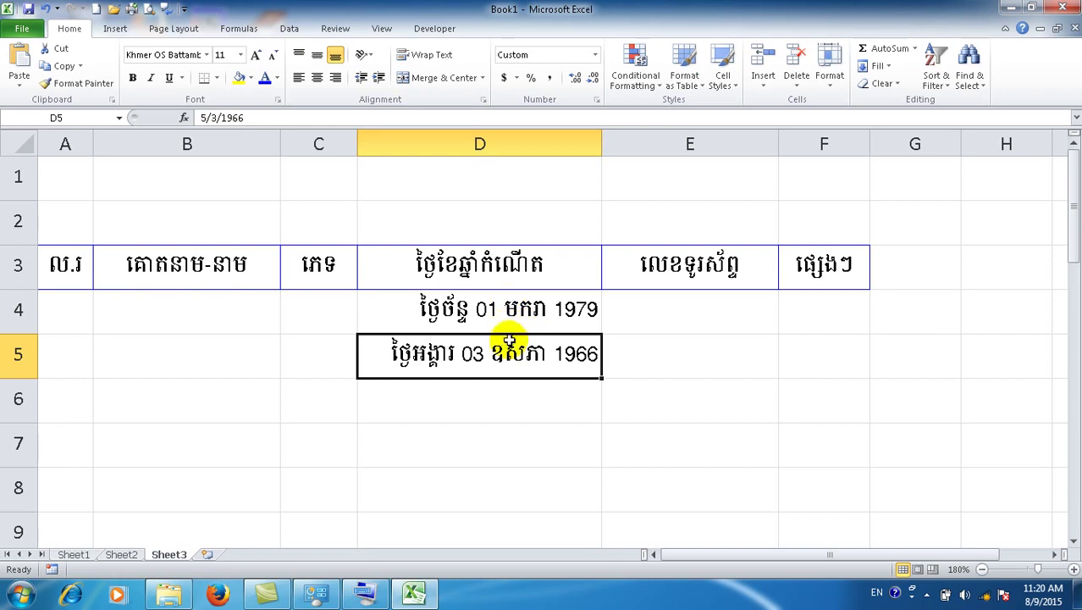
{"action": "key", "text": "Delete"}
{"action": "left_click_drag", "start_coordinate": [497, 309], "coordinate": [475, 474]}
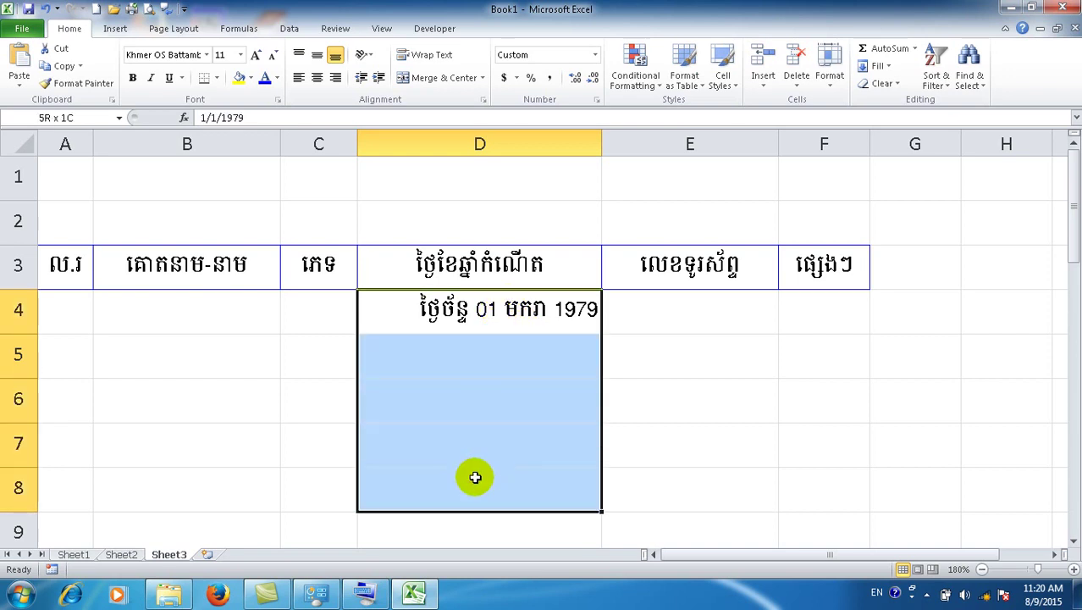
Step: Open the Date formats for D4:D8 and preview them with the English (U.S.) locale
{"action": "right_click", "coordinate": [485, 460]}
{"action": "left_click", "coordinate": [542, 394]}
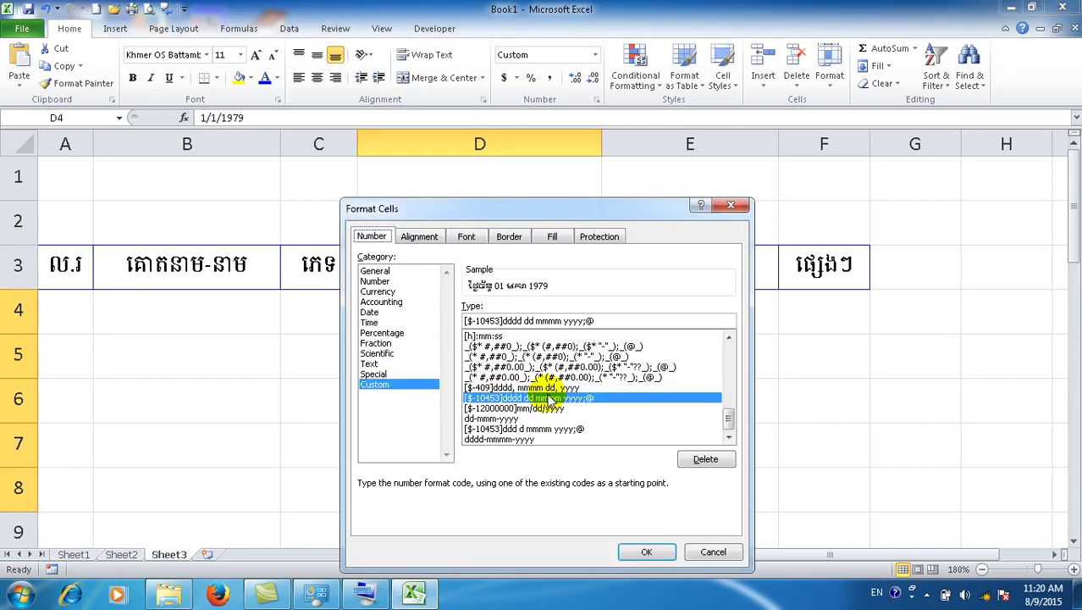
{"action": "left_click", "coordinate": [373, 312]}
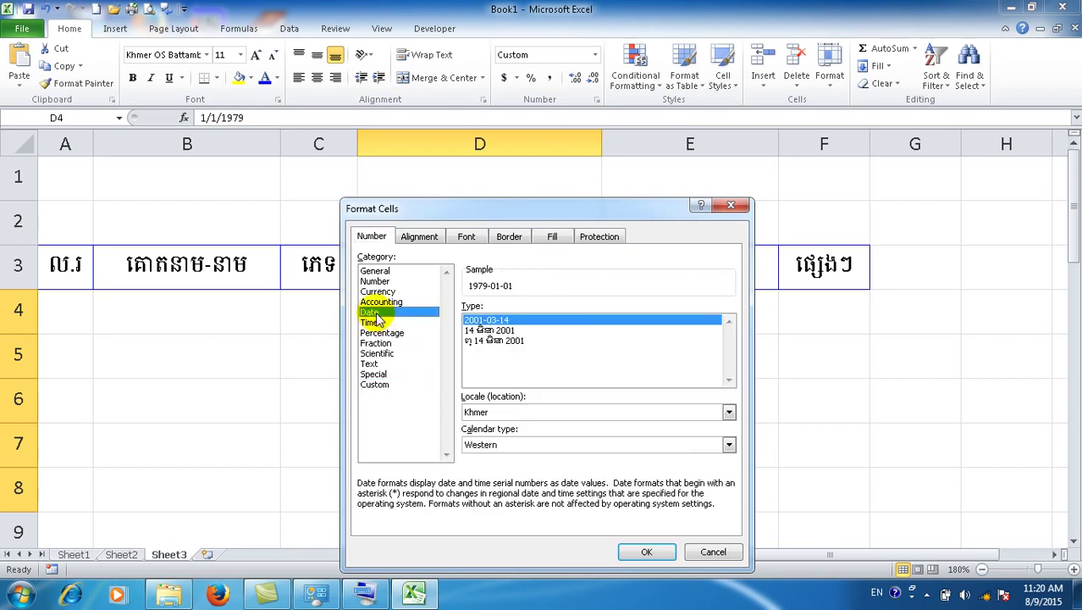
{"action": "left_click", "coordinate": [728, 412]}
{"action": "left_click_drag", "start_coordinate": [730, 457], "coordinate": [726, 439]}
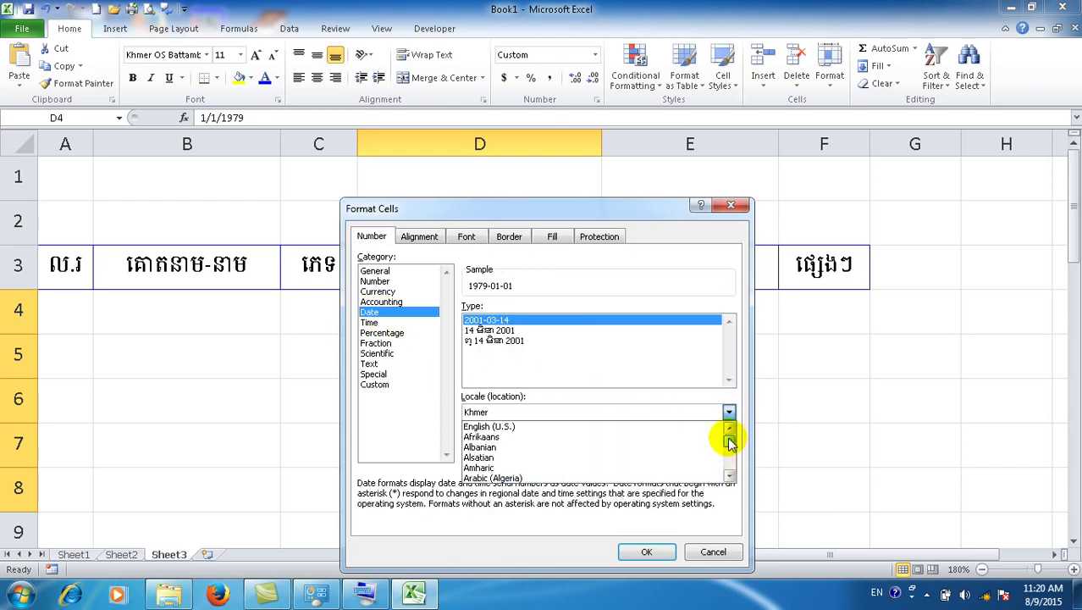
{"action": "left_click", "coordinate": [638, 429]}
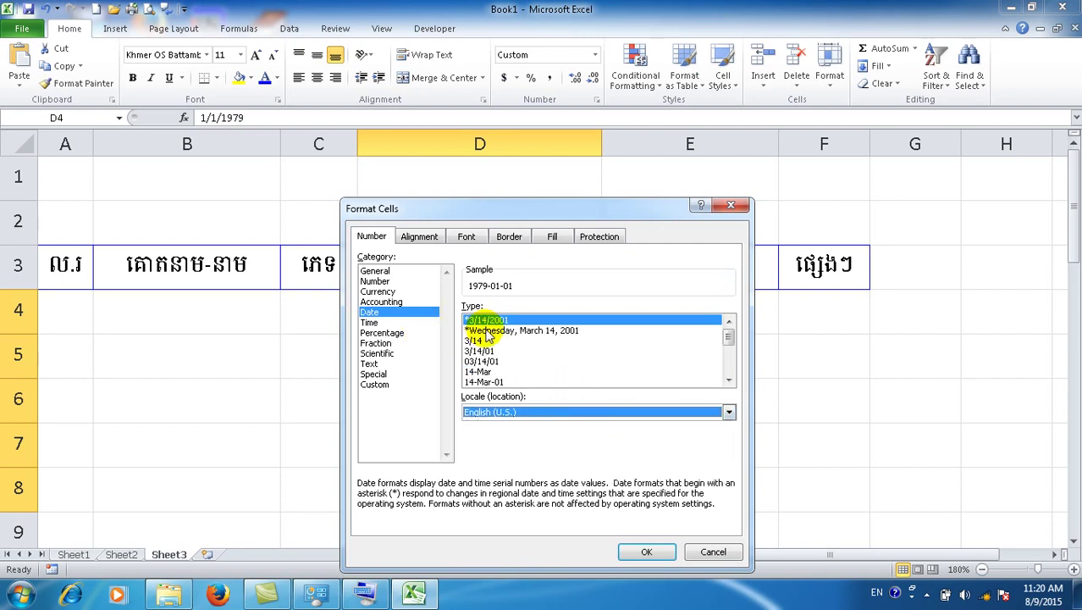
{"action": "left_click_drag", "start_coordinate": [520, 216], "coordinate": [243, 195]}
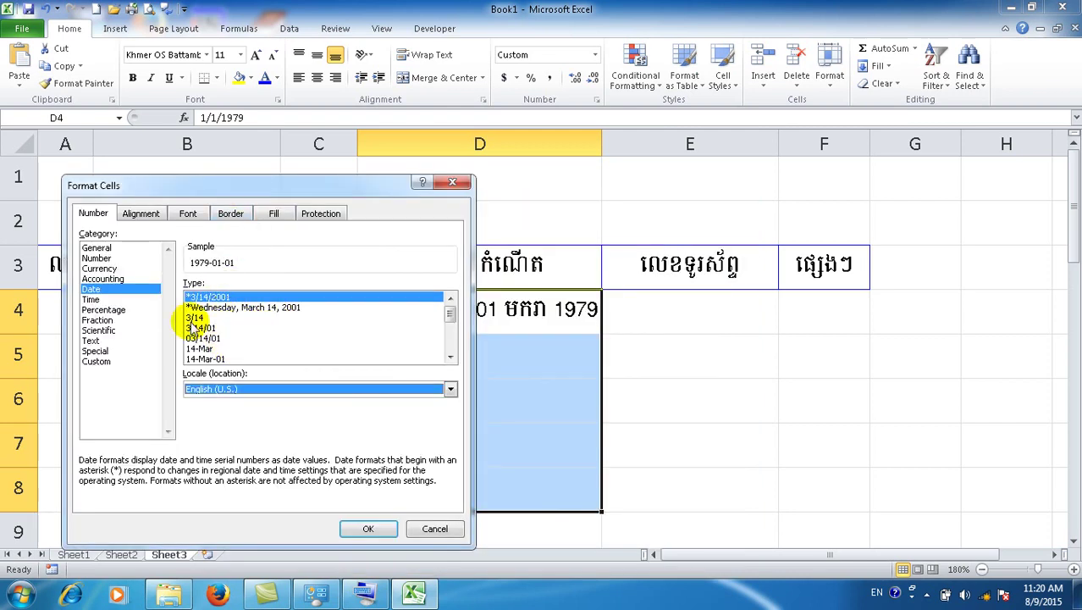
{"action": "left_click", "coordinate": [134, 294]}
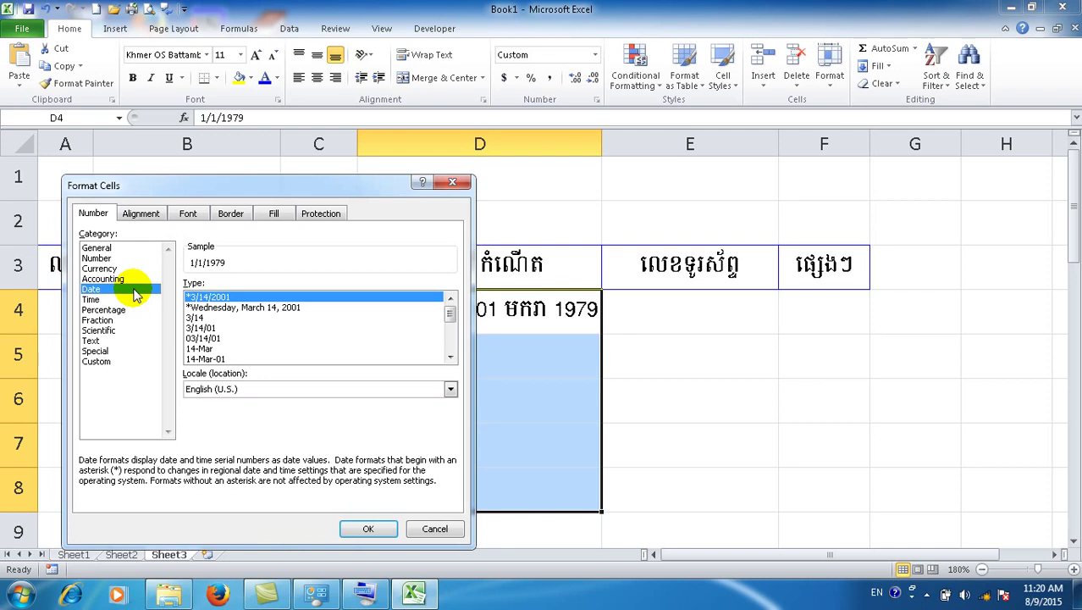
Step: Change the date locale to Khmer
{"action": "left_click", "coordinate": [216, 389]}
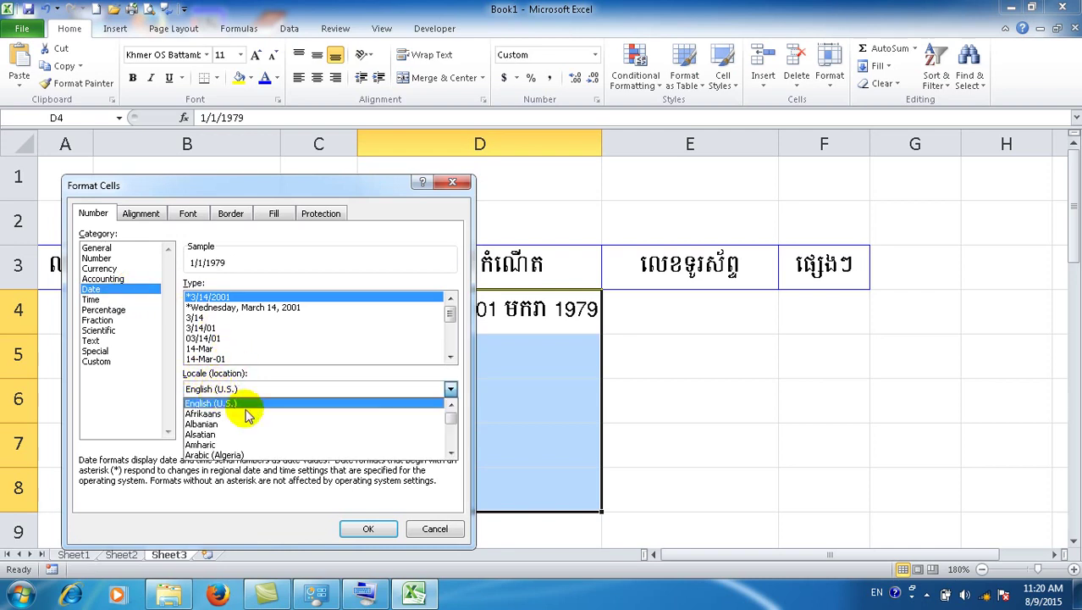
{"action": "left_click", "coordinate": [451, 455]}
{"action": "left_click_drag", "start_coordinate": [452, 455], "coordinate": [452, 454]}
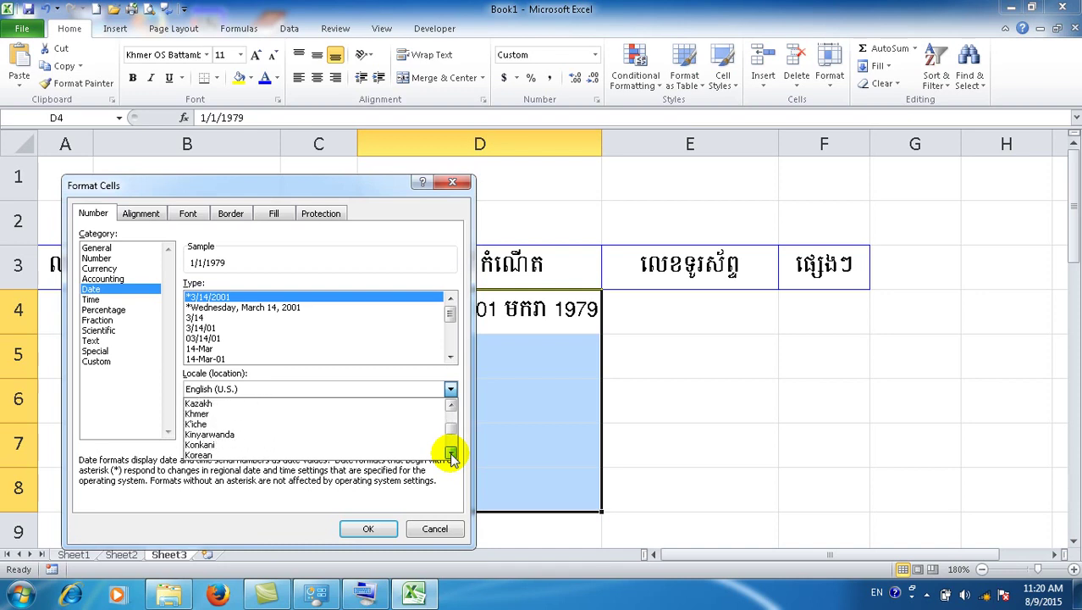
{"action": "left_click_drag", "start_coordinate": [452, 455], "coordinate": [452, 454]}
{"action": "left_click", "coordinate": [452, 404]}
{"action": "left_click", "coordinate": [451, 404]}
{"action": "left_click", "coordinate": [337, 415]}
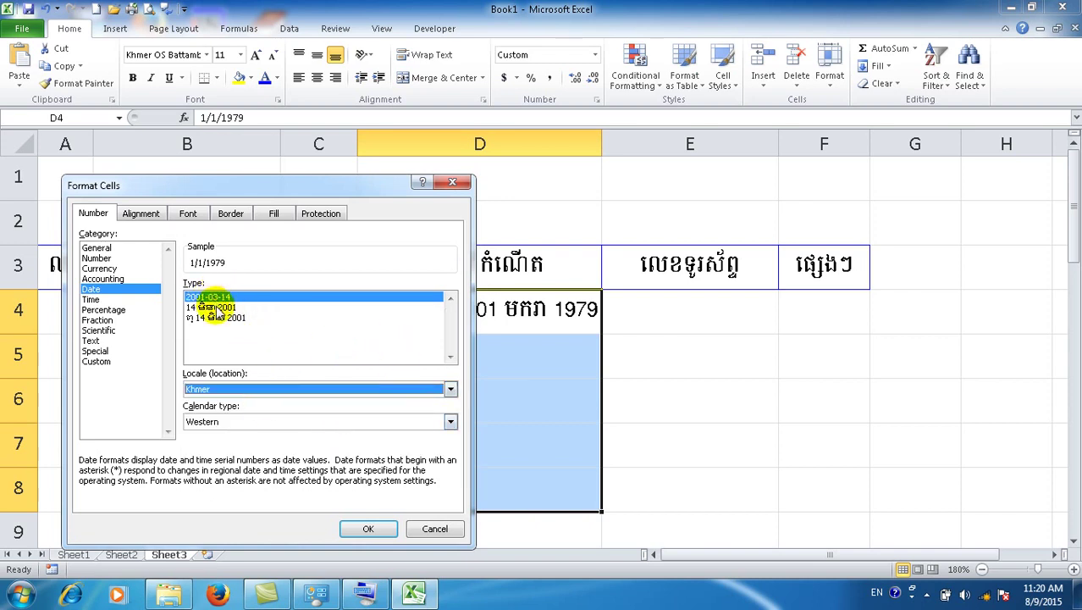
Step: Pick the Khmer date style with weekday and view its code under Custom
{"action": "left_click", "coordinate": [215, 306]}
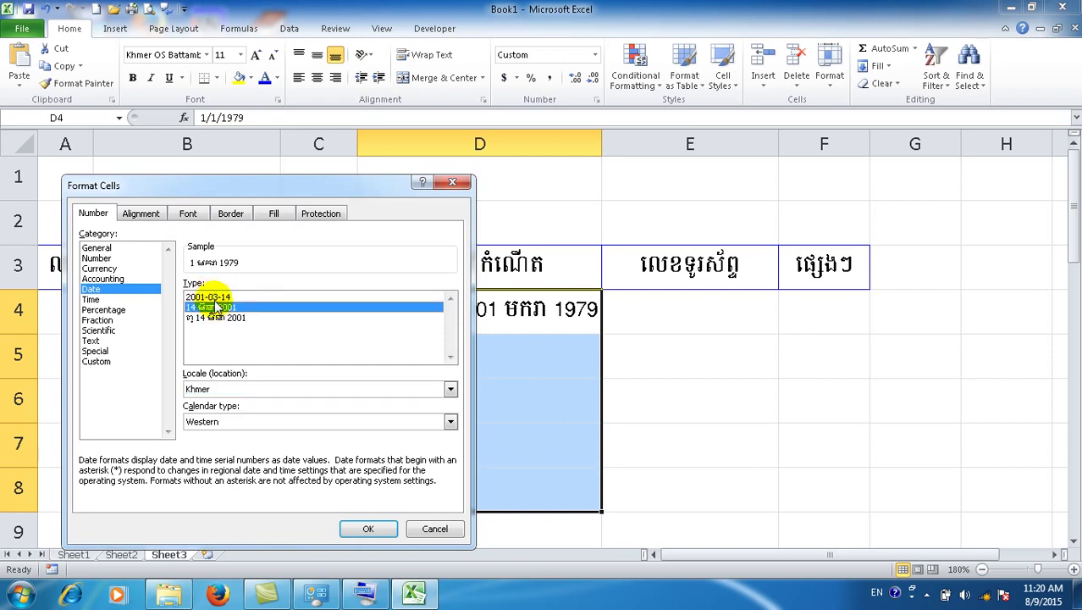
{"action": "left_click", "coordinate": [221, 317]}
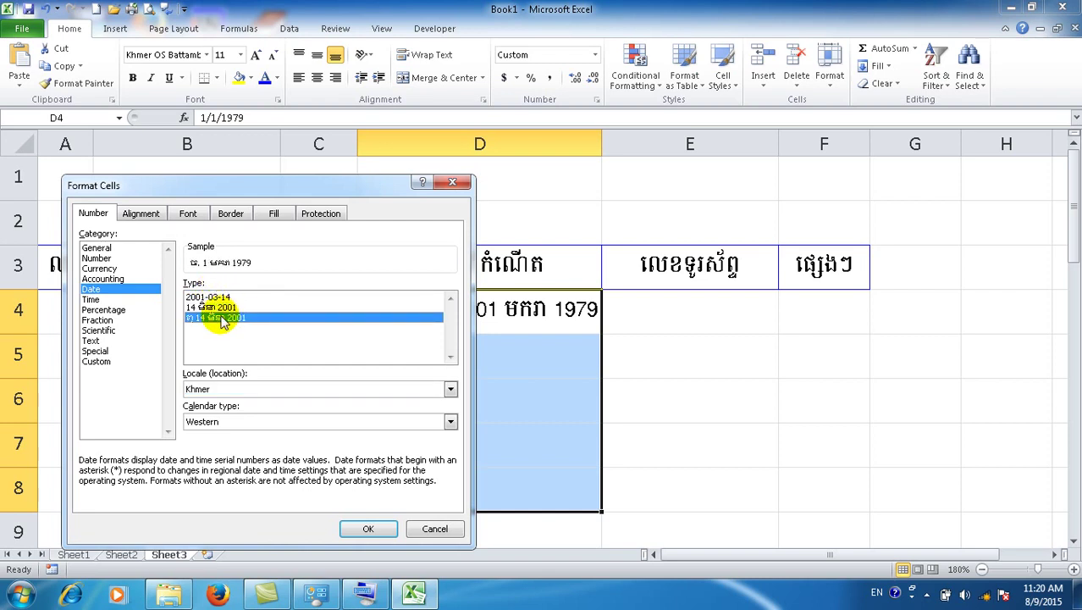
{"action": "left_click", "coordinate": [208, 297]}
{"action": "left_click", "coordinate": [212, 306]}
{"action": "left_click", "coordinate": [216, 317]}
{"action": "left_click", "coordinate": [97, 362]}
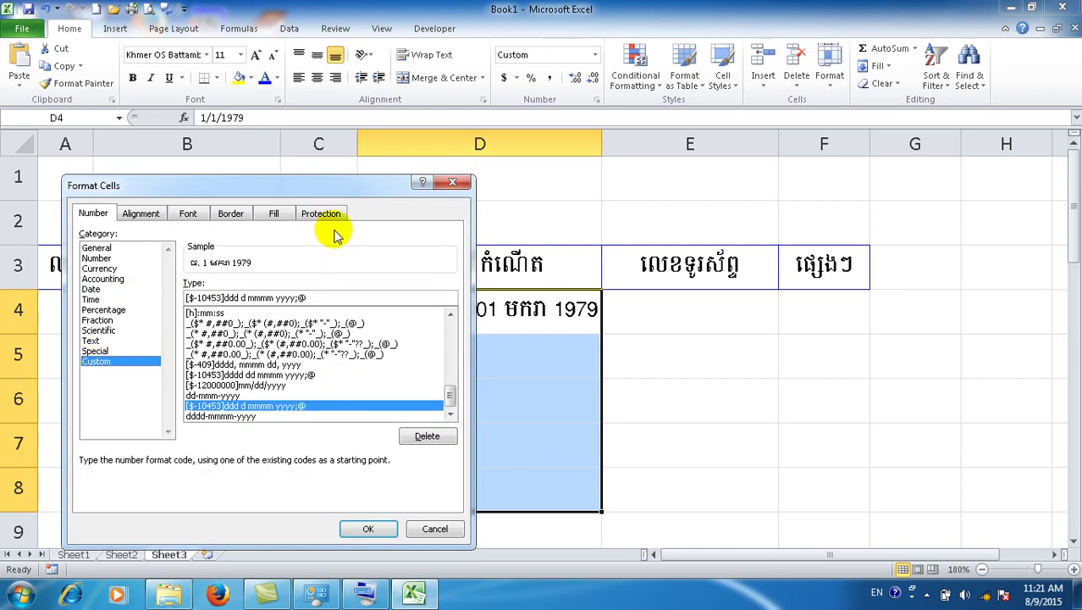
Step: Replace the pattern after [$-10453] with dddd dd-mmmm-yyyy and apply it to the dates
{"action": "left_click_drag", "start_coordinate": [309, 195], "coordinate": [873, 191]}
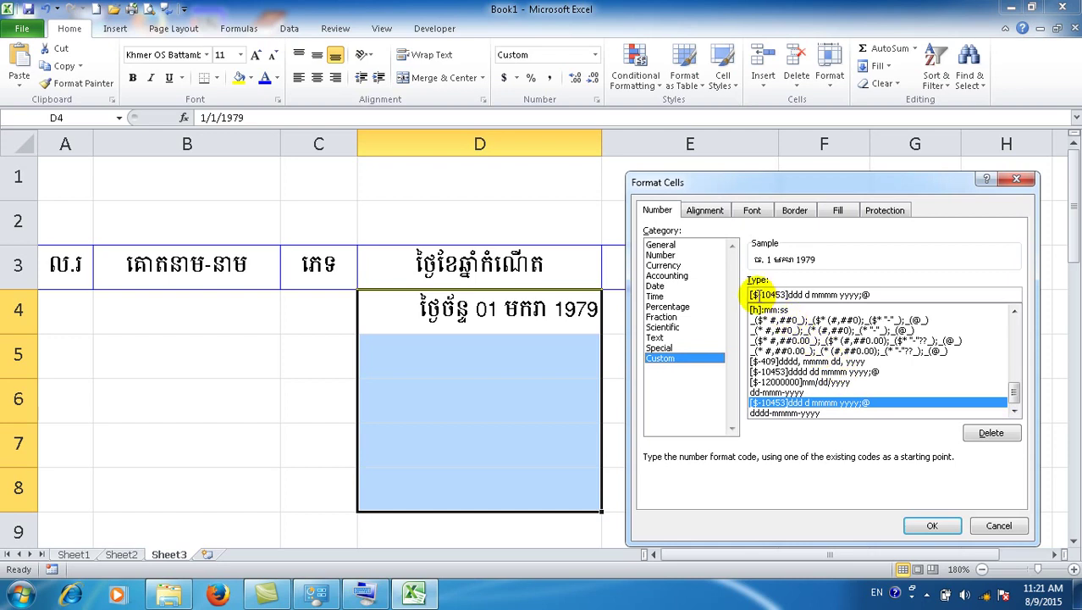
{"action": "left_click", "coordinate": [787, 295]}
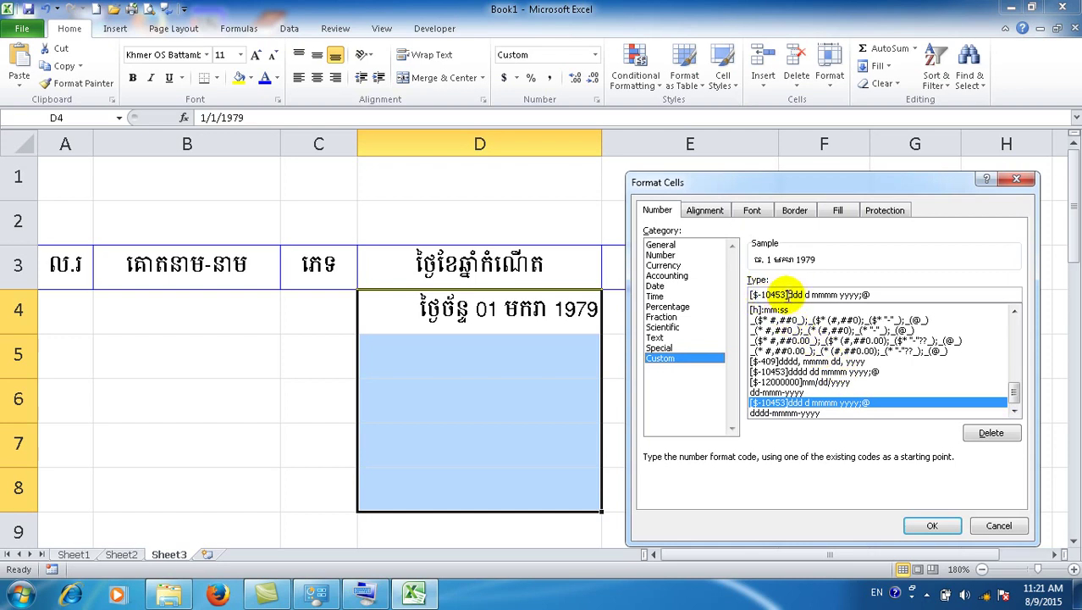
{"action": "left_click_drag", "start_coordinate": [787, 294], "coordinate": [751, 295]}
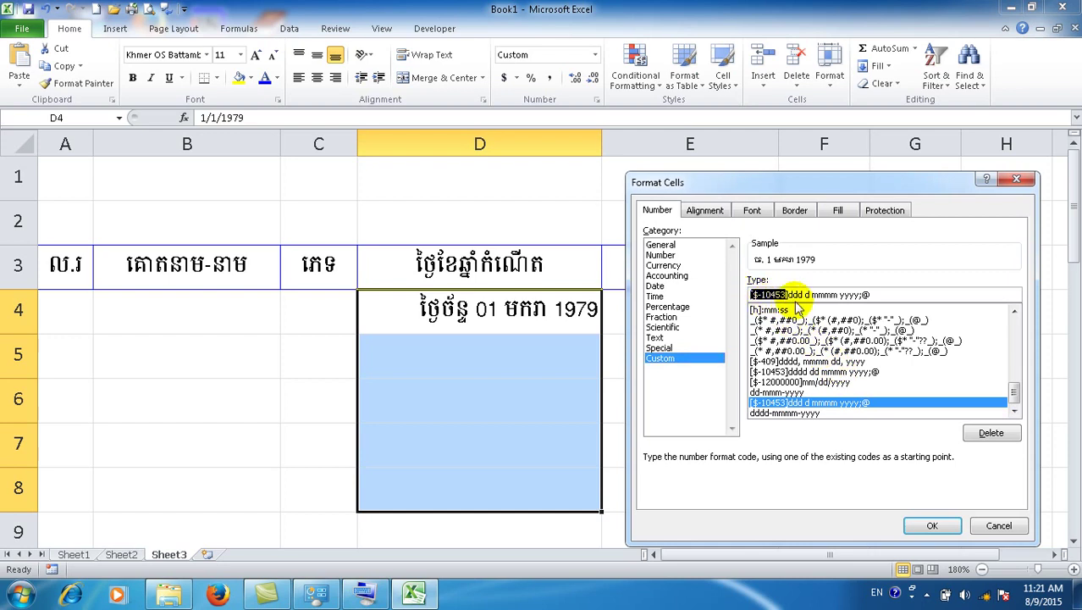
{"action": "left_click_drag", "start_coordinate": [872, 295], "coordinate": [799, 295]}
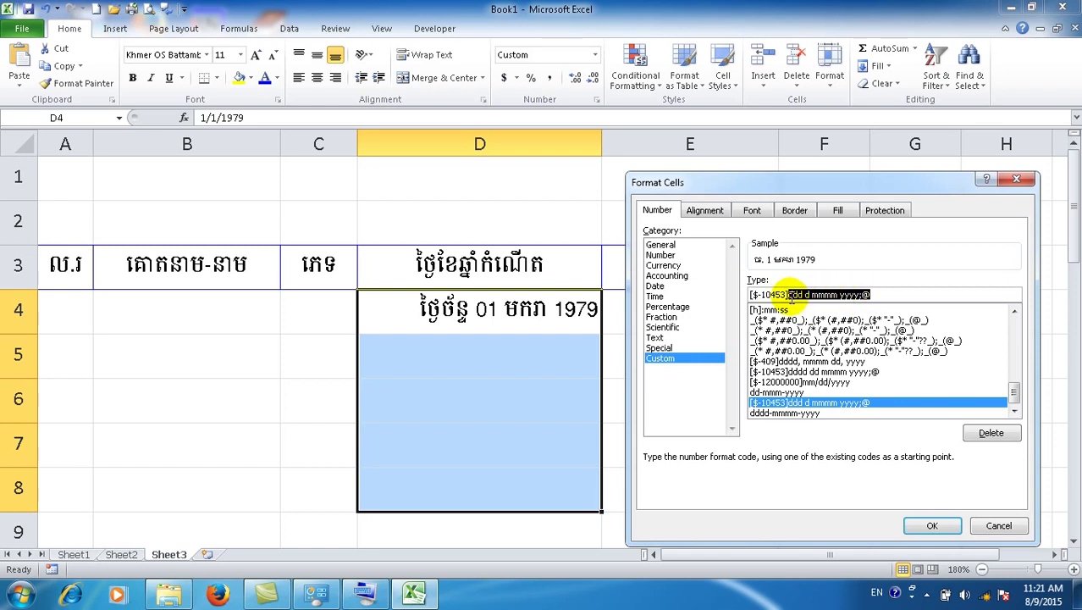
{"action": "key", "text": "Delete"}
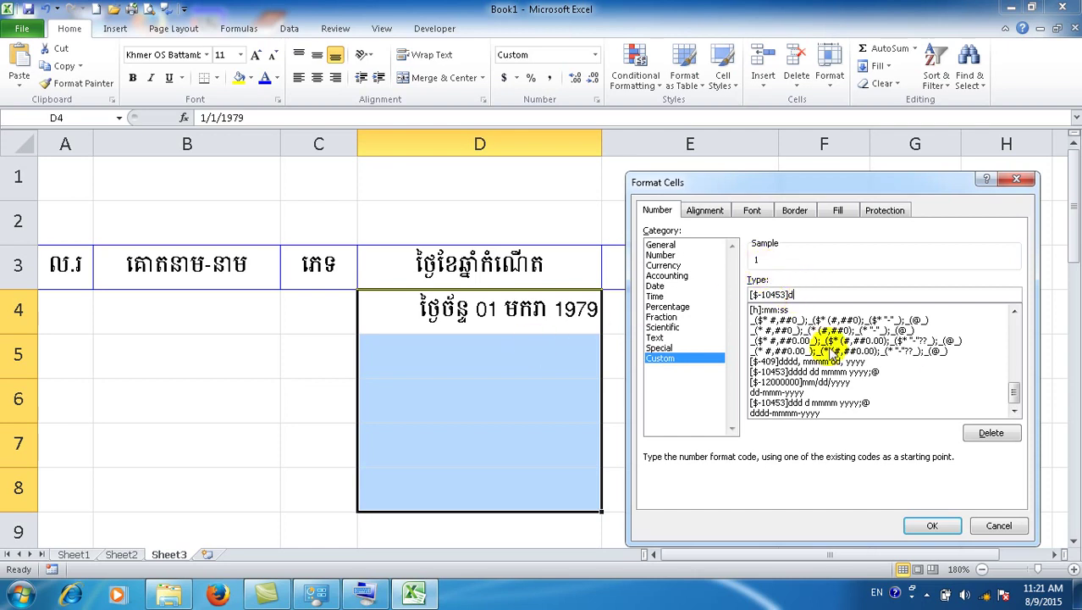
{"action": "type", "text": "d"}
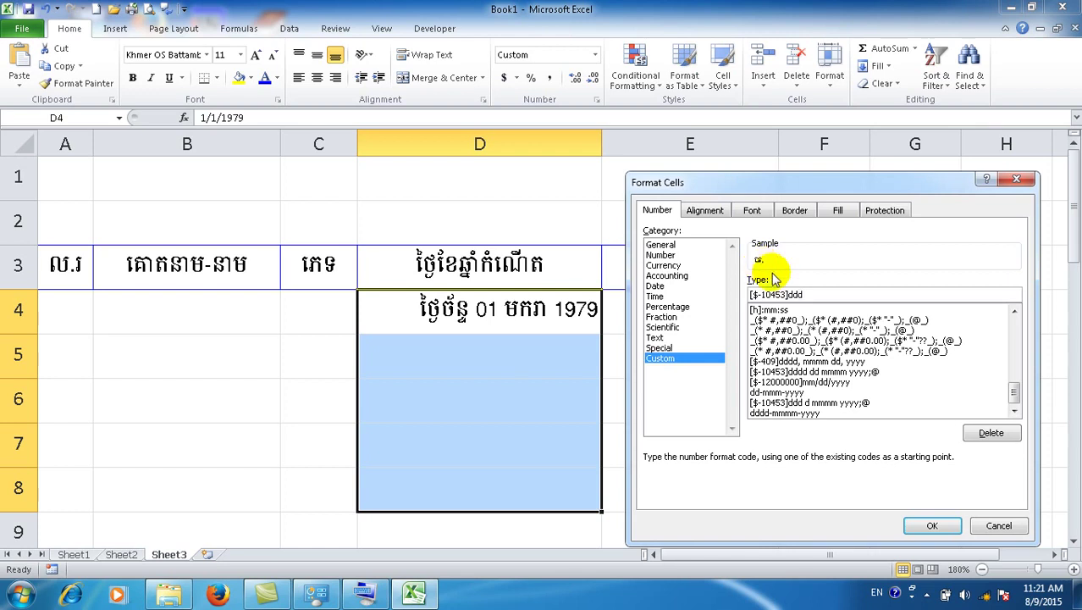
{"action": "type", "text": "d"}
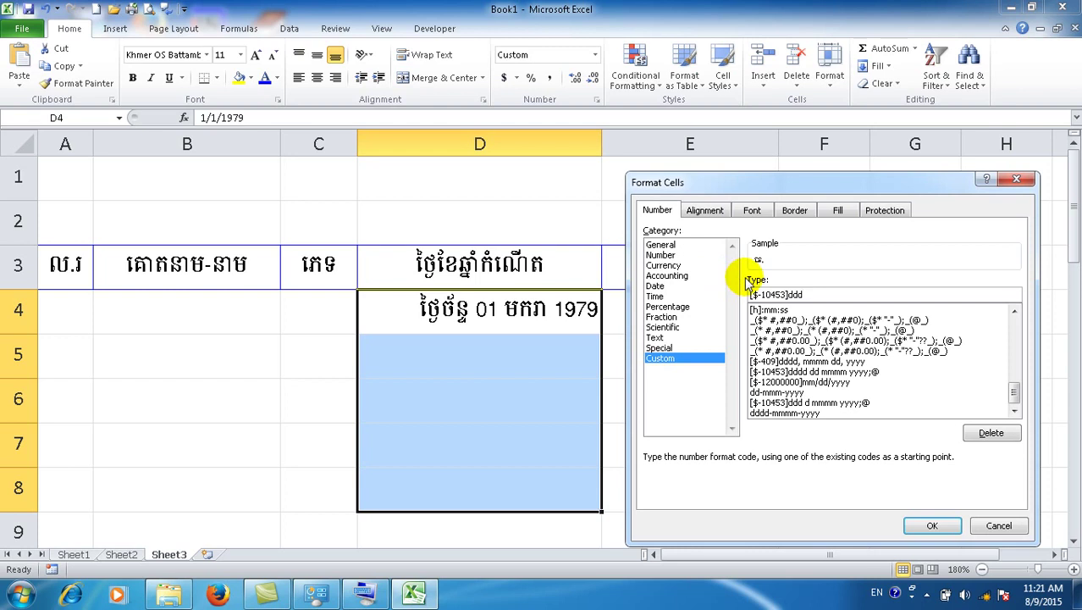
{"action": "type", "text": "d"}
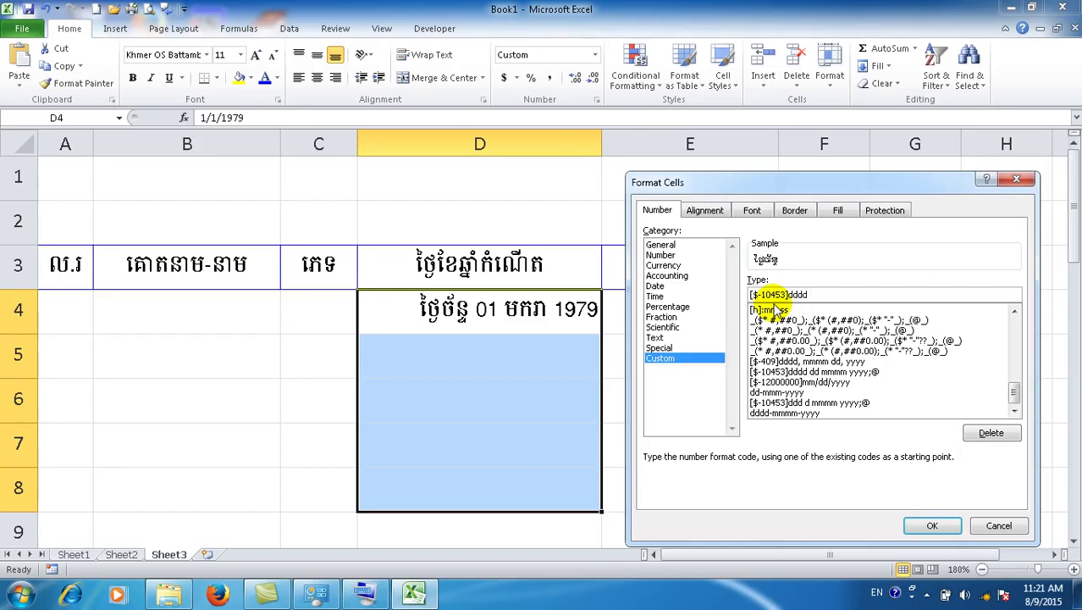
{"action": "type", "text": " dd"}
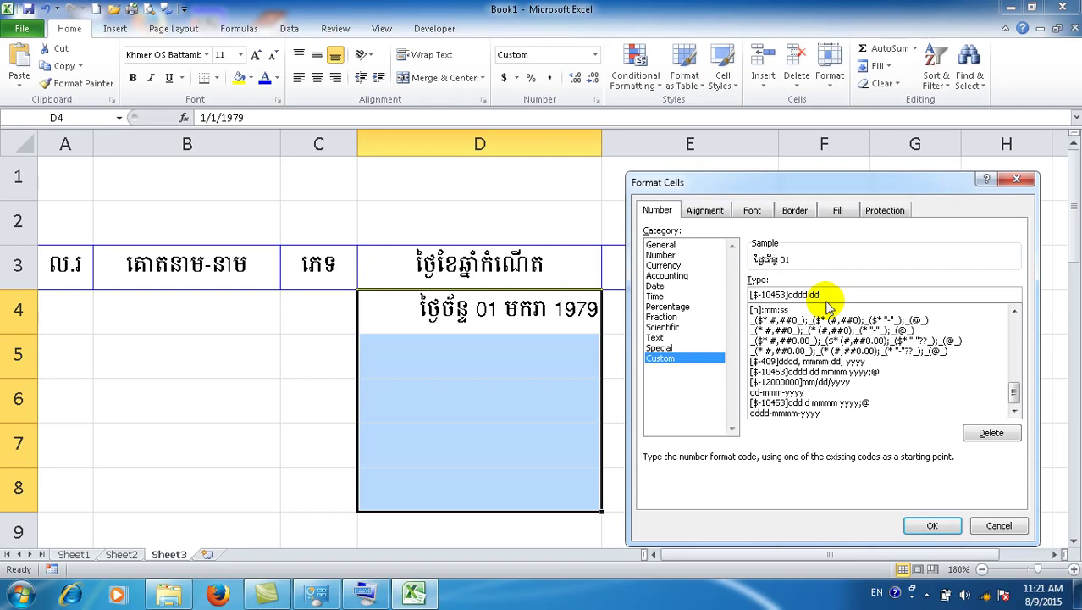
{"action": "type", "text": "-mmmm"}
{"action": "type", "text": "-yyyy"}
{"action": "left_click", "coordinate": [943, 522]}
Step: Enter birth dates 2/14/1979 in D5 and 5/28/90 in D6
{"action": "left_click", "coordinate": [536, 352]}
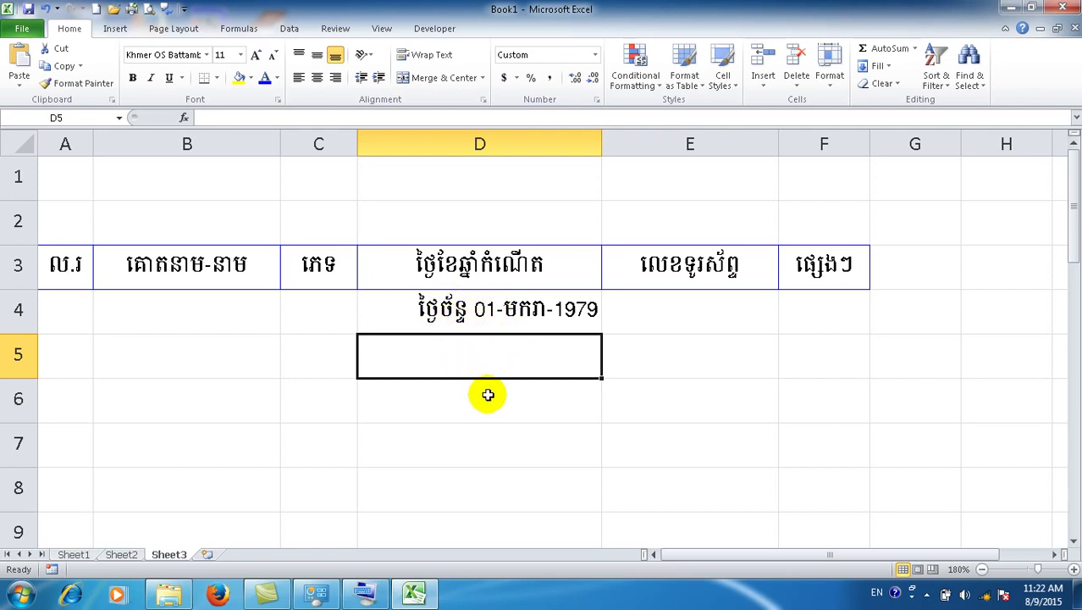
{"action": "type", "text": "2/14/1979"}
{"action": "key", "text": "Return"}
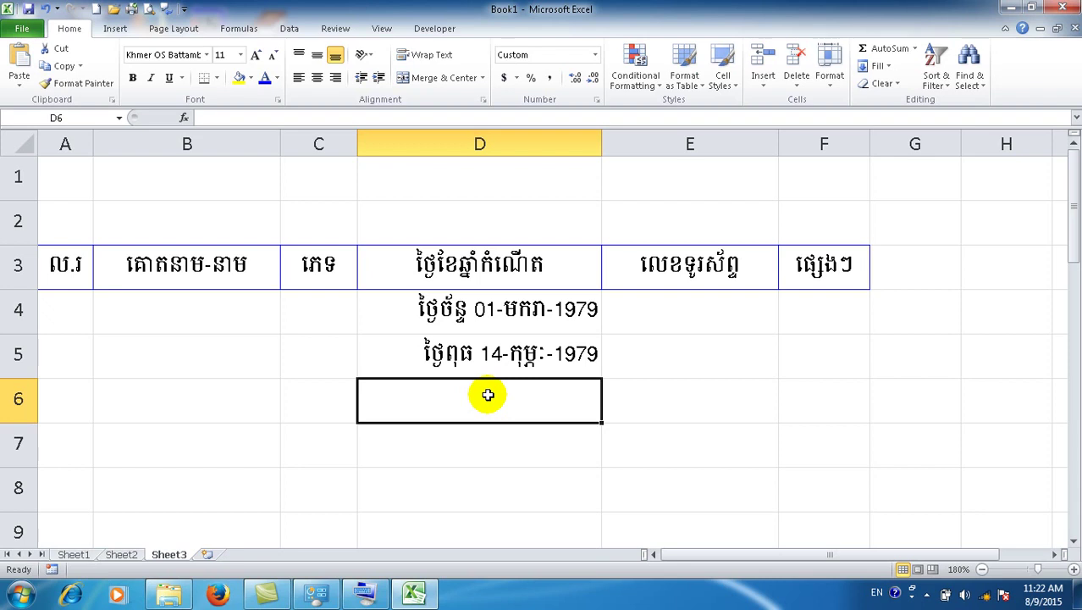
{"action": "type", "text": "5/28/"}
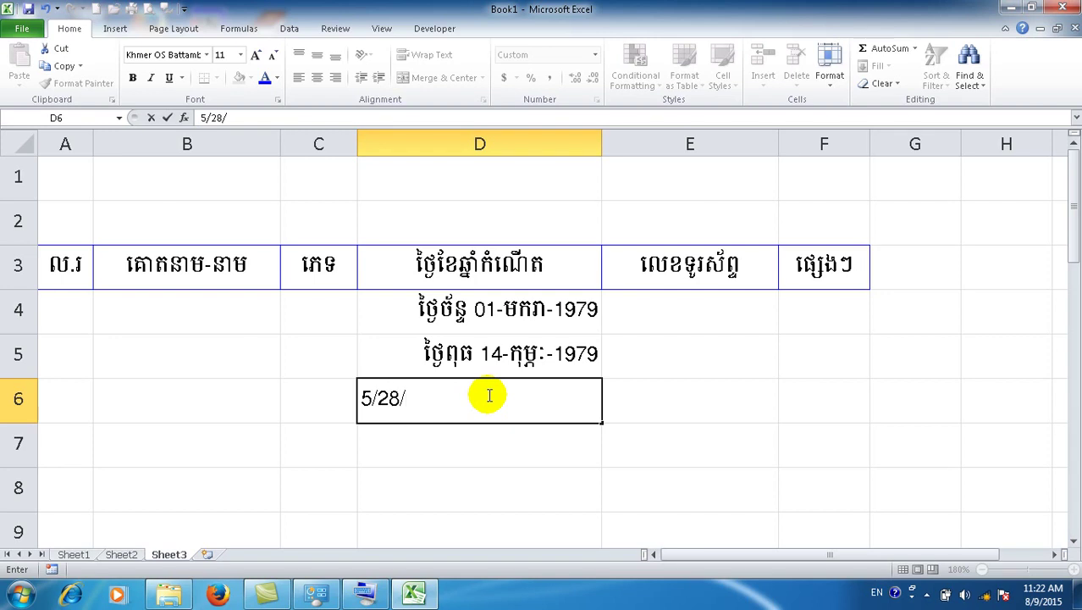
{"action": "type", "text": "90"}
{"action": "key", "text": "Return"}
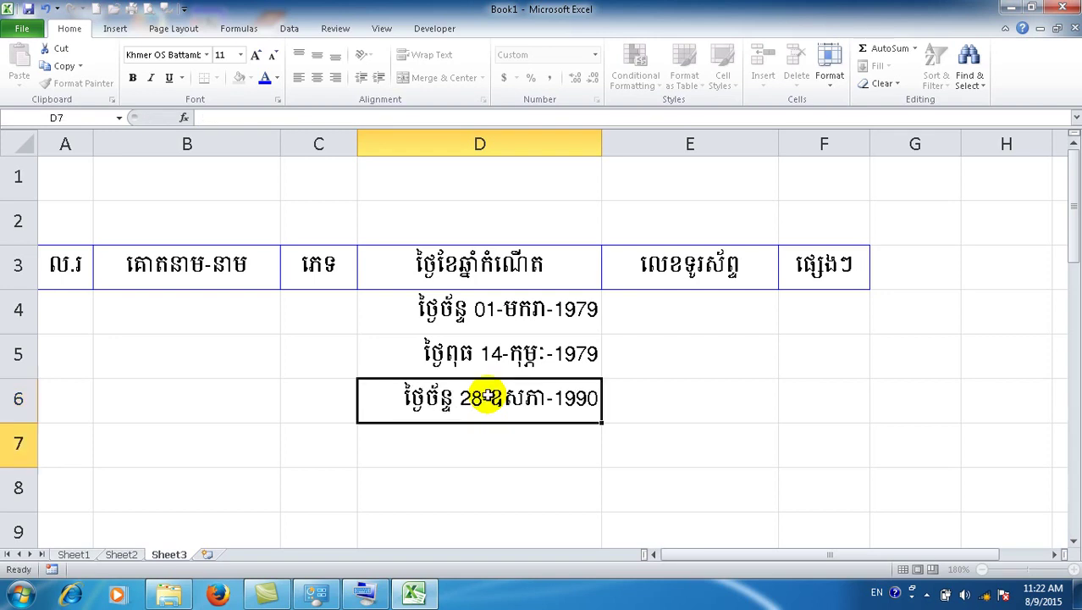
{"action": "left_click_drag", "start_coordinate": [483, 307], "coordinate": [476, 401]}
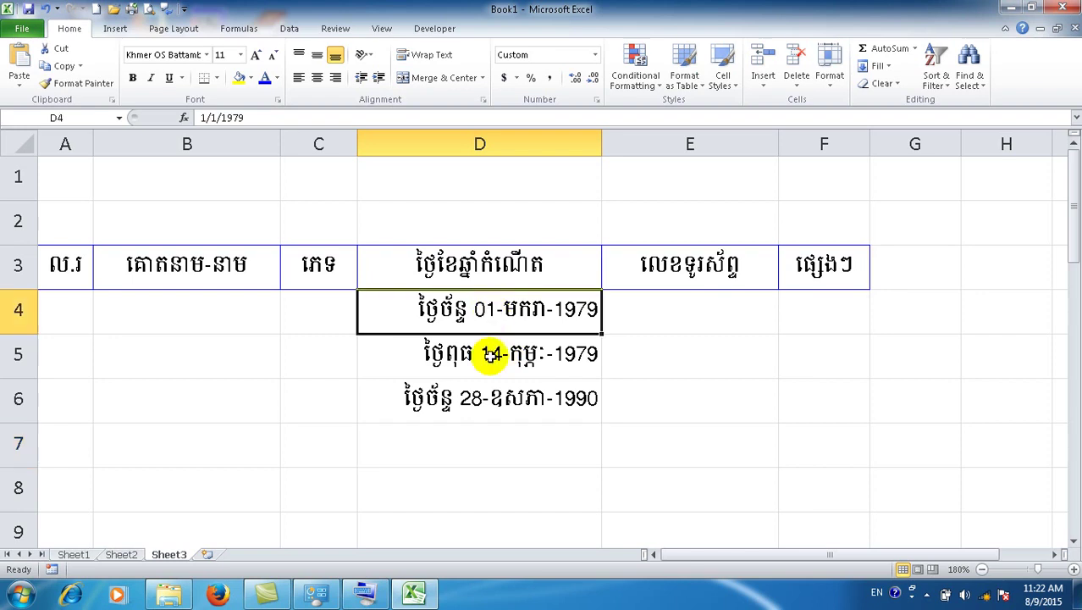
{"action": "left_click", "coordinate": [480, 444]}
{"action": "left_click_drag", "start_coordinate": [476, 308], "coordinate": [491, 412]}
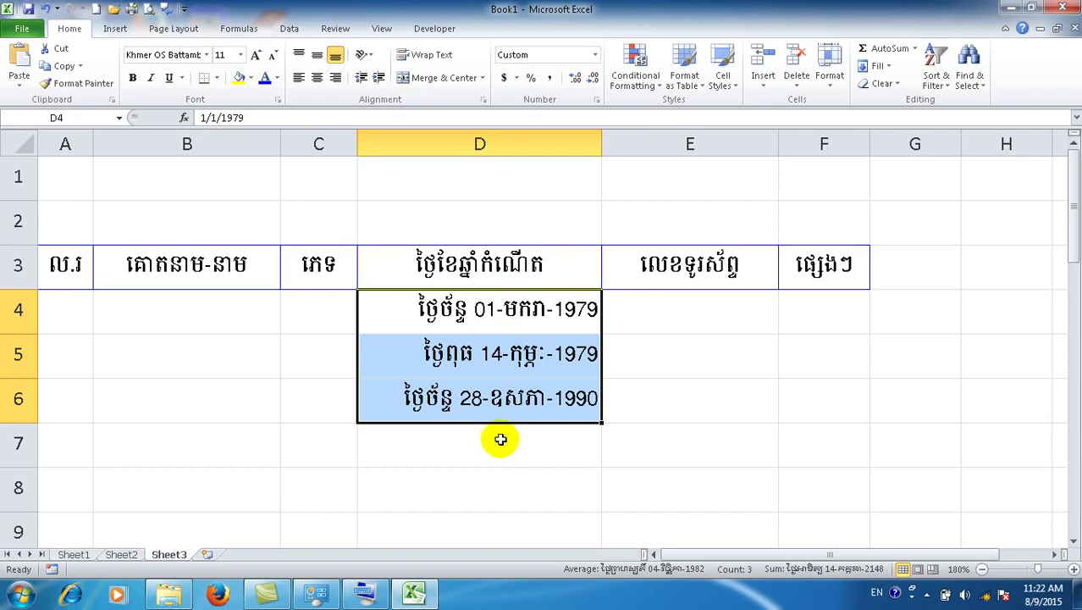
{"action": "left_click", "coordinate": [495, 443]}
{"action": "left_click", "coordinate": [493, 312]}
{"action": "left_click_drag", "start_coordinate": [489, 342], "coordinate": [491, 394]}
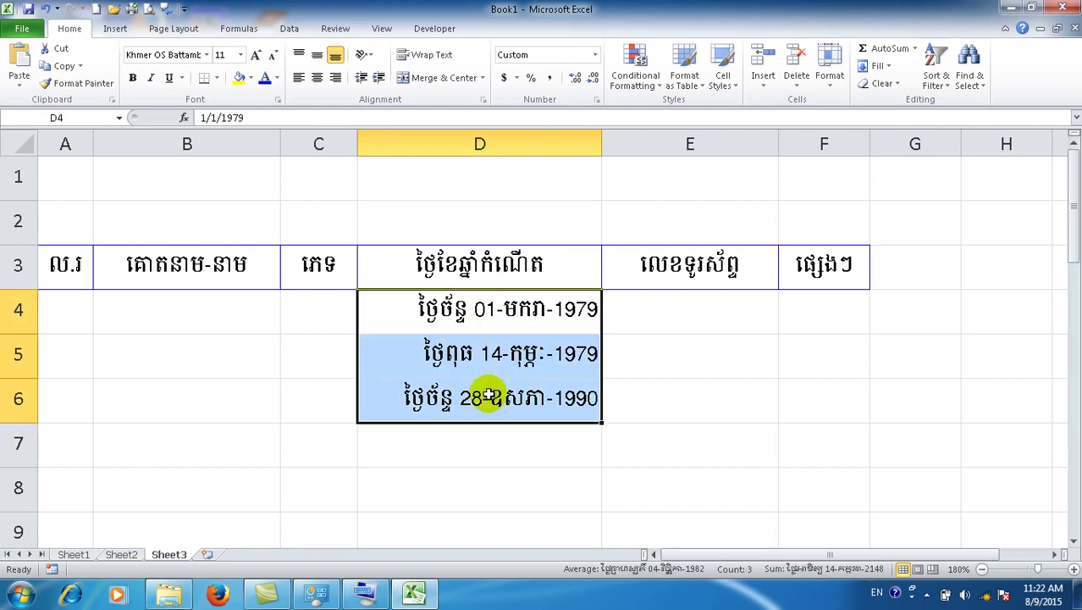
{"action": "left_click", "coordinate": [493, 453]}
{"action": "left_click_drag", "start_coordinate": [491, 312], "coordinate": [489, 416]}
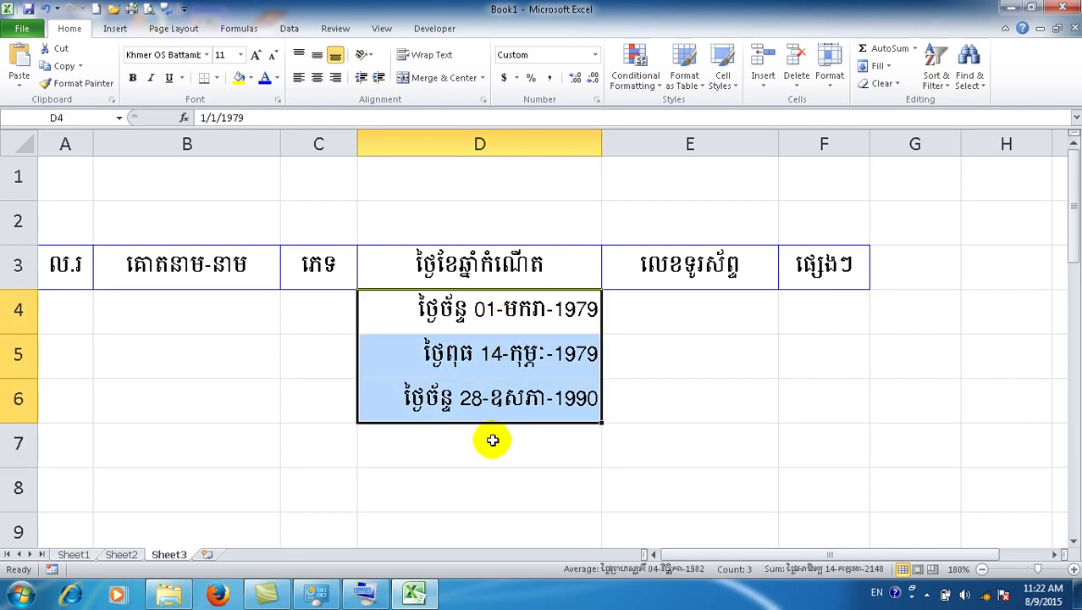
{"action": "left_click_drag", "start_coordinate": [476, 309], "coordinate": [476, 388]}
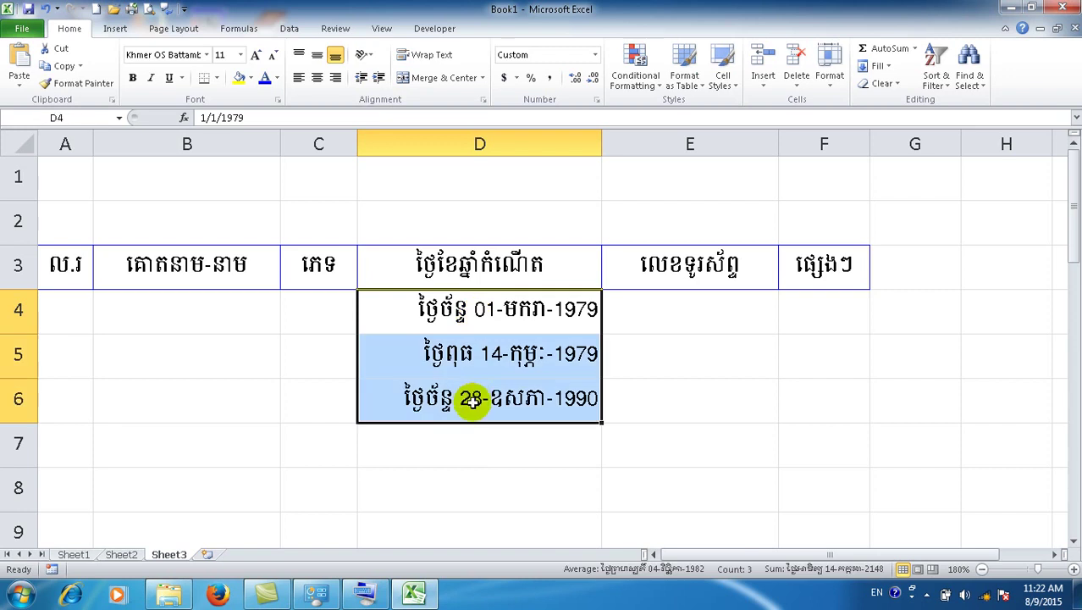
{"action": "left_click", "coordinate": [475, 453]}
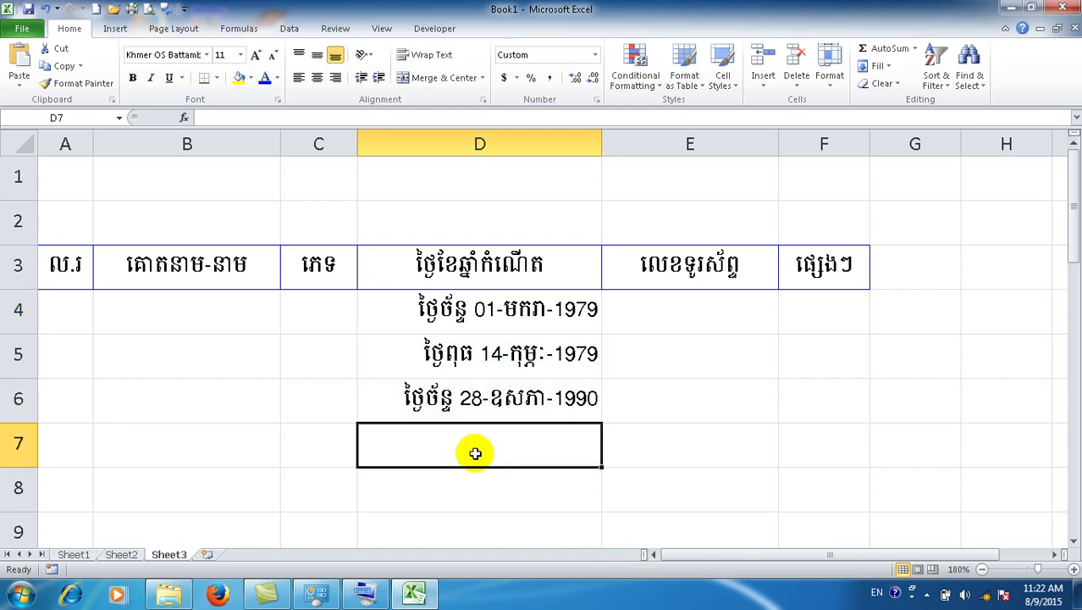